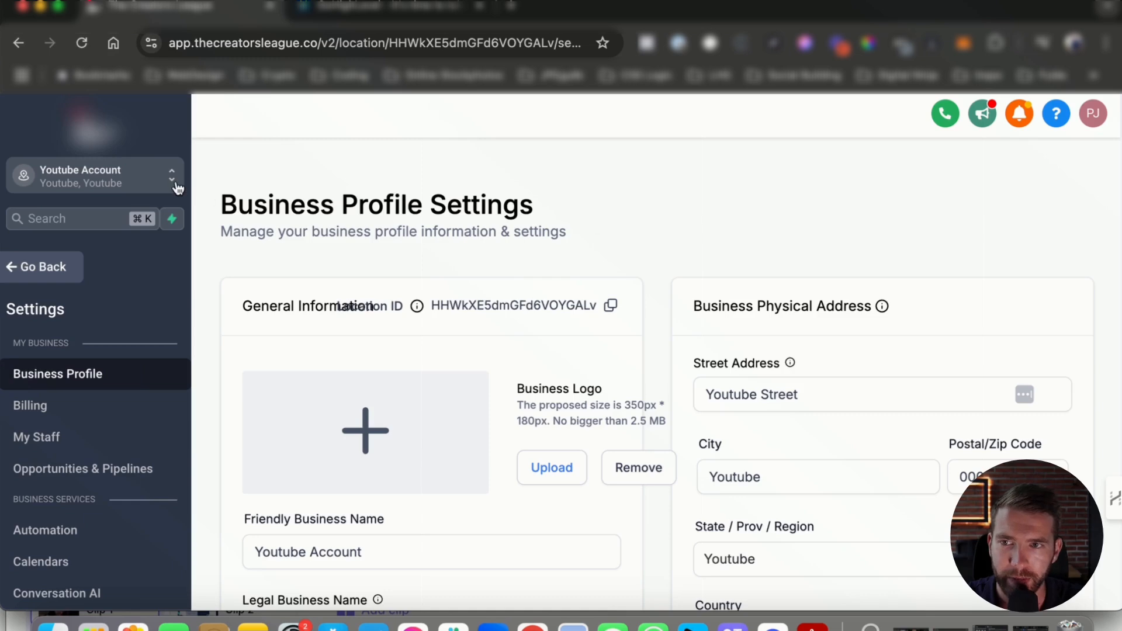
{"action": "scroll", "coordinate": [392, 284], "scroll_direction": "down", "scroll_amount": 1}
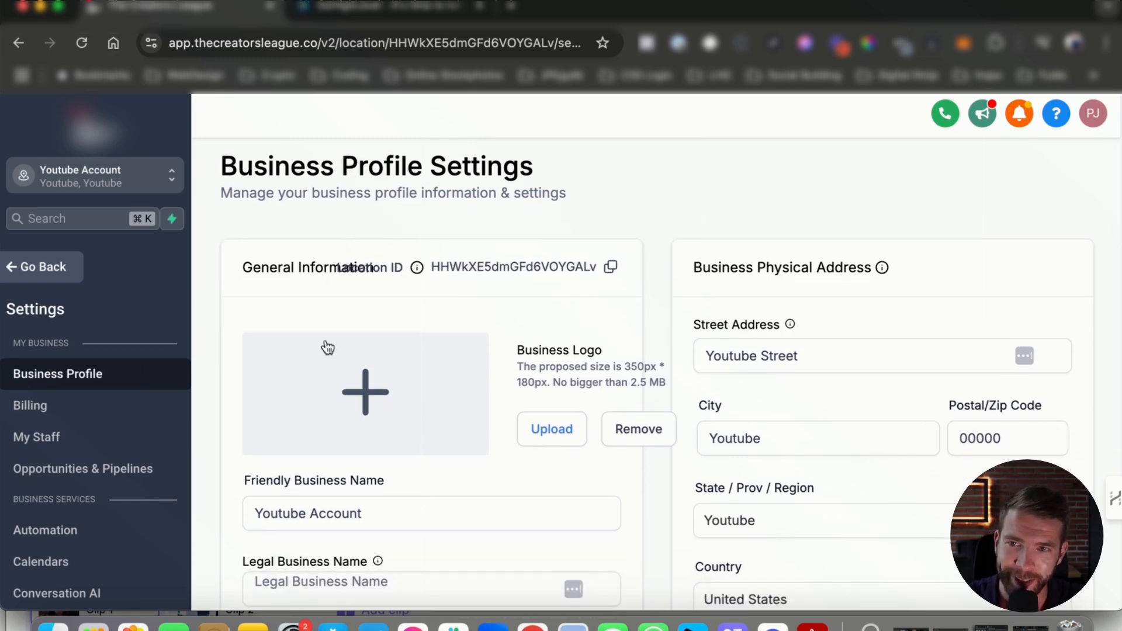
{"action": "scroll", "coordinate": [330, 343], "scroll_direction": "down", "scroll_amount": 4}
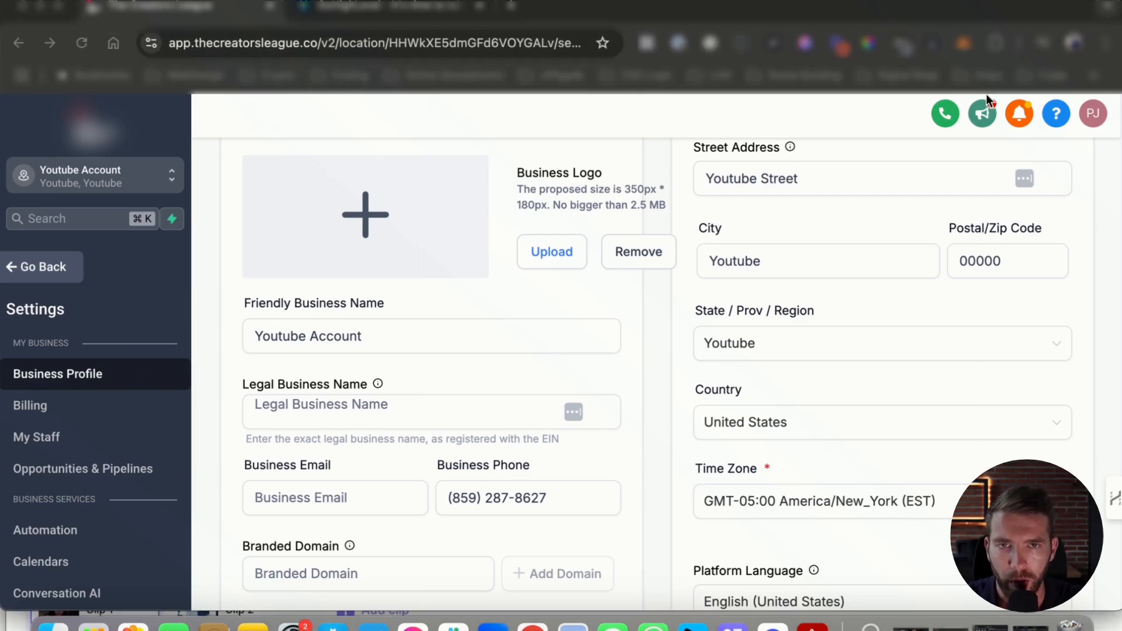
{"action": "scroll", "coordinate": [117, 444], "scroll_direction": "down", "scroll_amount": 2}
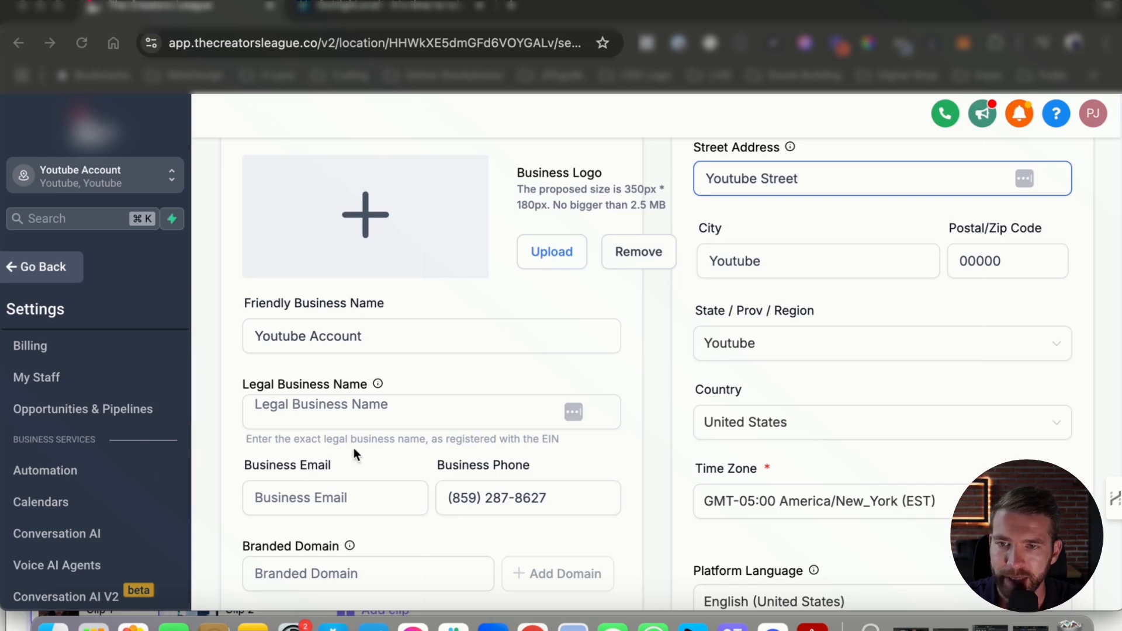
{"action": "scroll", "coordinate": [352, 447], "scroll_direction": "up", "scroll_amount": 4}
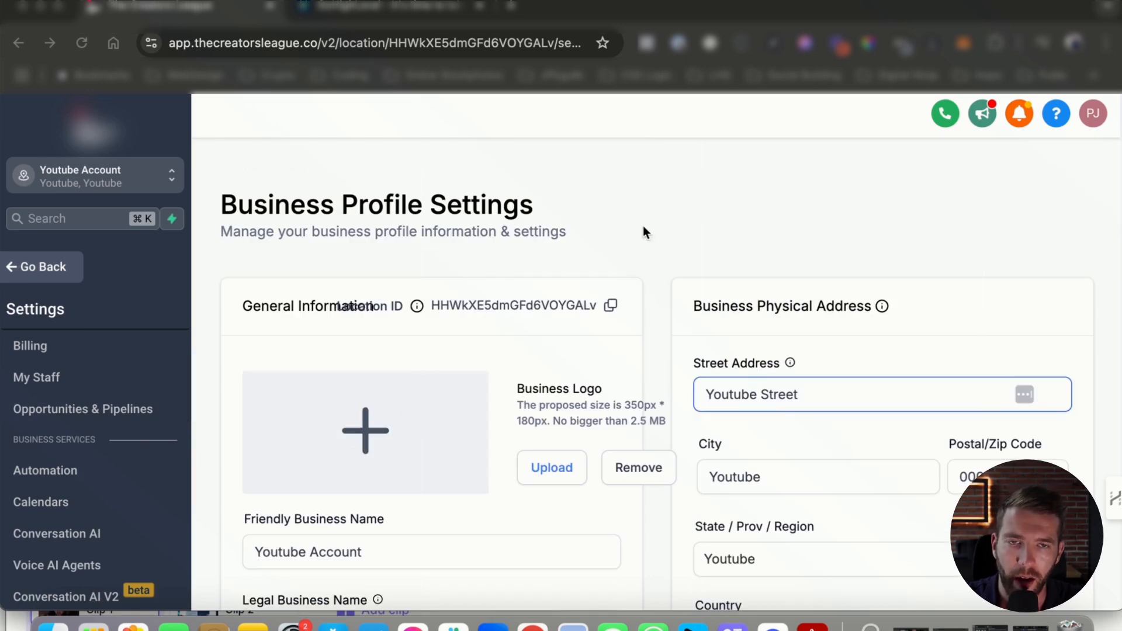
{"action": "scroll", "coordinate": [54, 380], "scroll_direction": "up", "scroll_amount": 2}
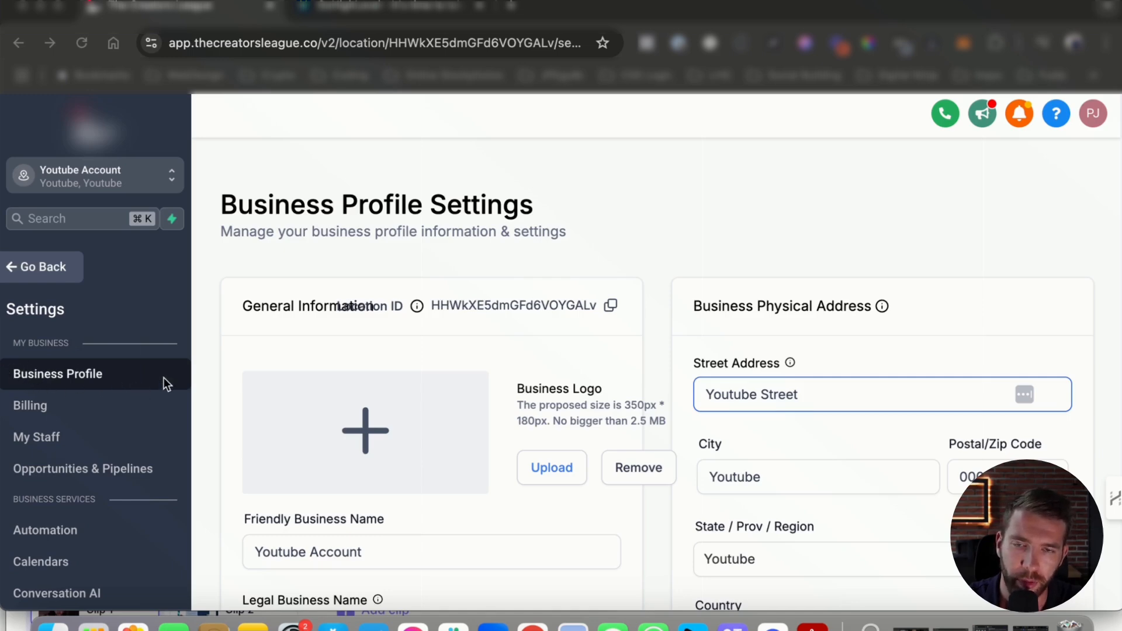
{"action": "scroll", "coordinate": [569, 310], "scroll_direction": "down", "scroll_amount": 3}
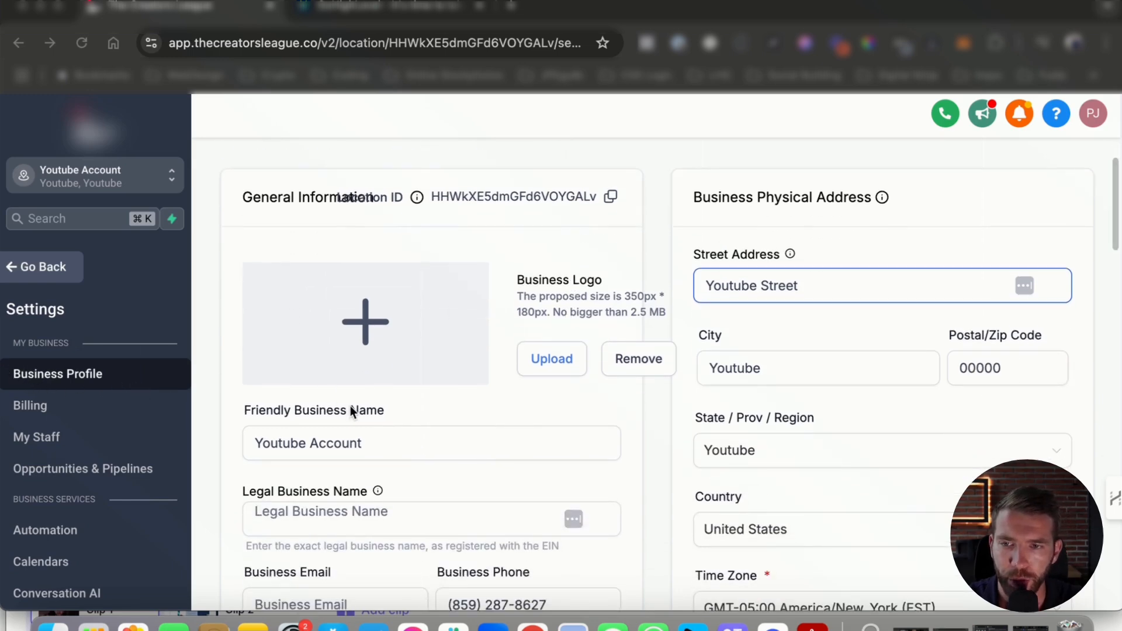
{"action": "left_click", "coordinate": [337, 453]}
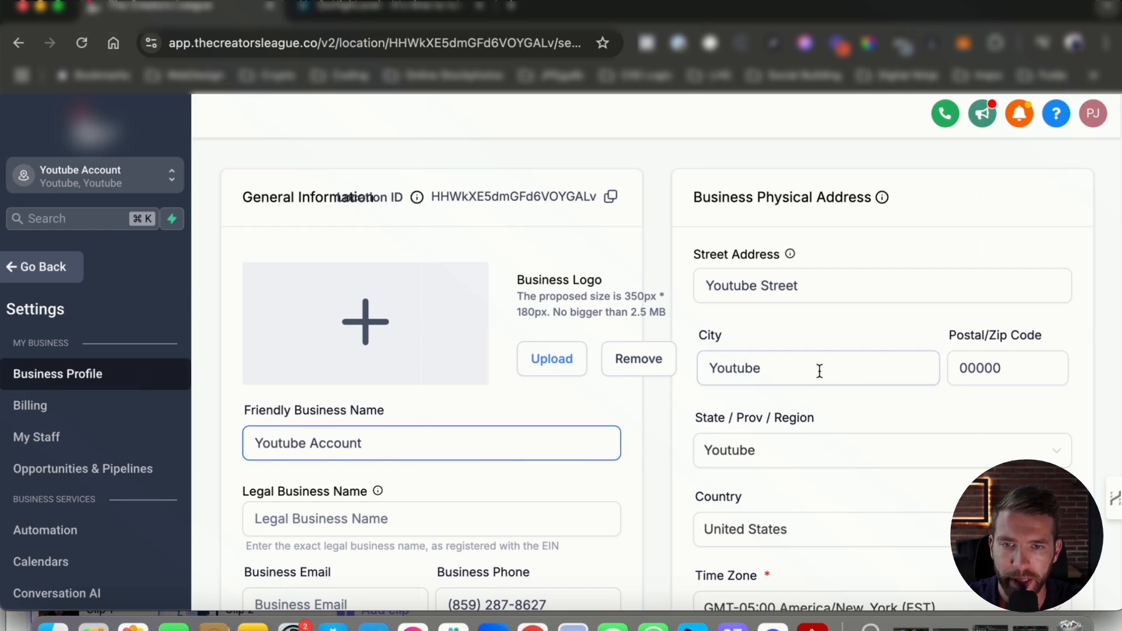
{"action": "left_click", "coordinate": [845, 368]}
{"action": "scroll", "coordinate": [313, 406], "scroll_direction": "down", "scroll_amount": 1}
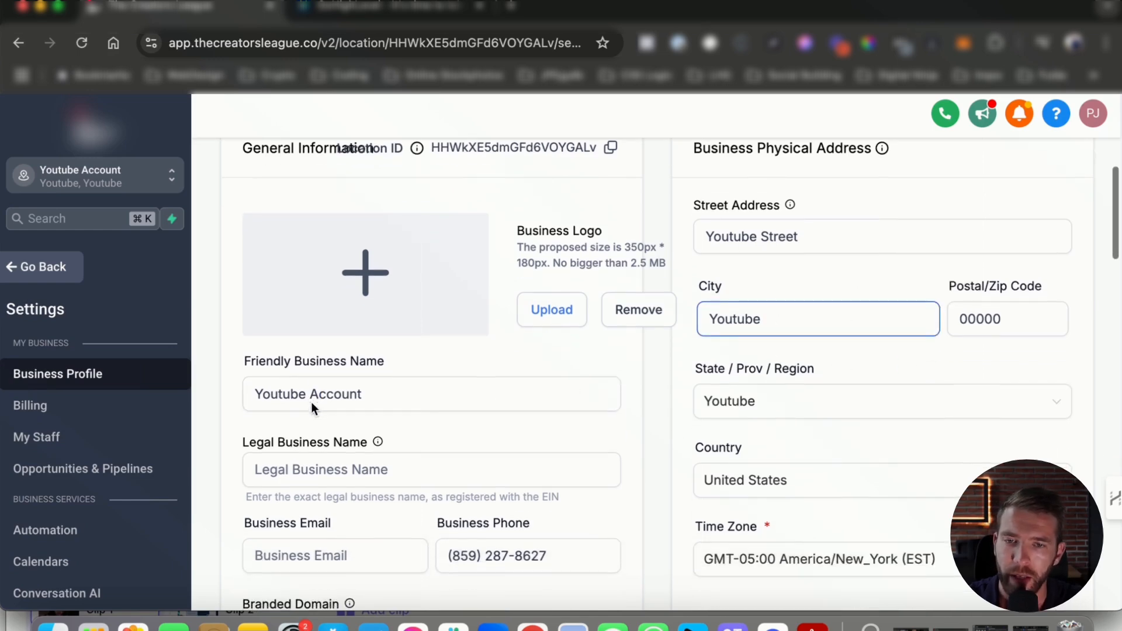
{"action": "left_click_drag", "start_coordinate": [407, 392], "coordinate": [241, 383]}
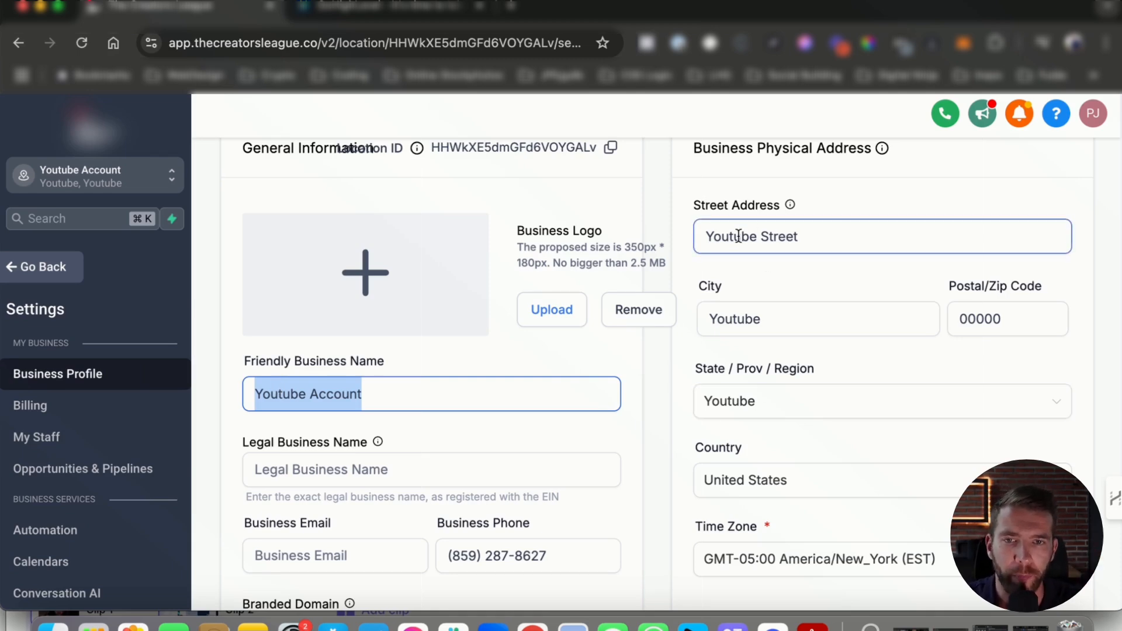
{"action": "left_click_drag", "start_coordinate": [739, 236], "coordinate": [786, 237]}
{"action": "scroll", "coordinate": [815, 358], "scroll_direction": "up", "scroll_amount": 3}
{"action": "scroll", "coordinate": [815, 358], "scroll_direction": "down", "scroll_amount": 5}
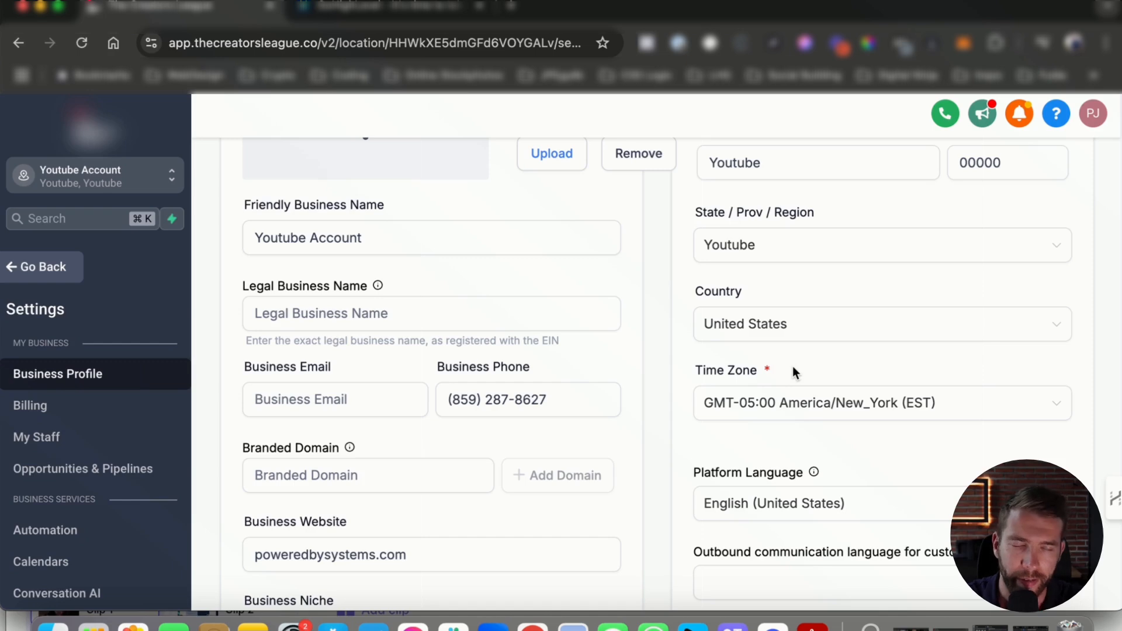
{"action": "scroll", "coordinate": [747, 260], "scroll_direction": "up", "scroll_amount": 3}
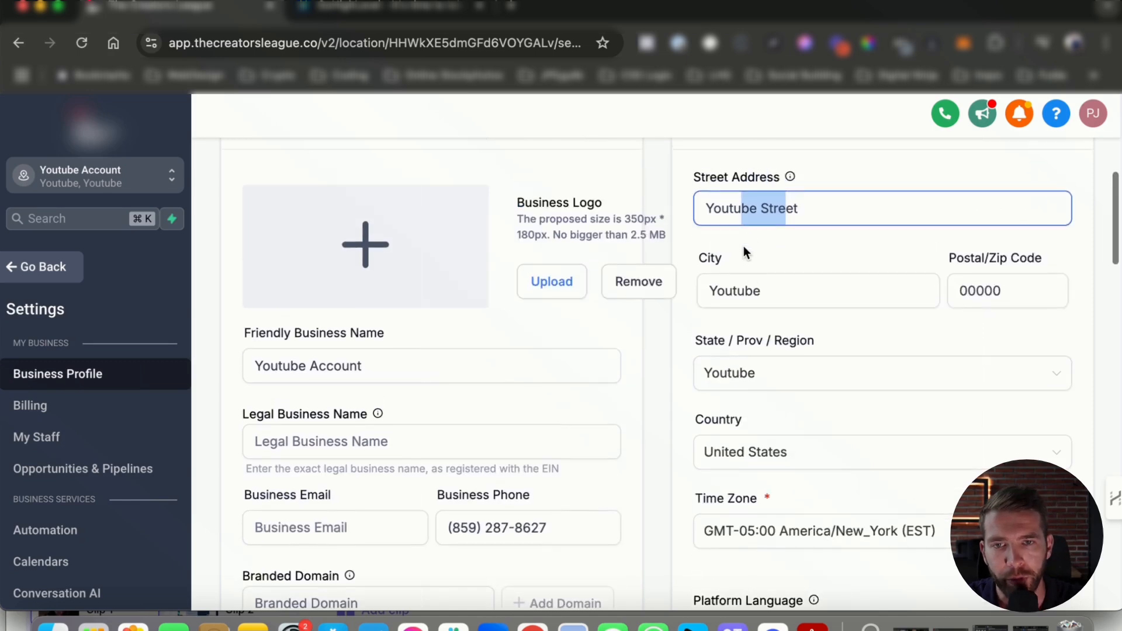
{"action": "left_click_drag", "start_coordinate": [818, 208], "coordinate": [689, 211]}
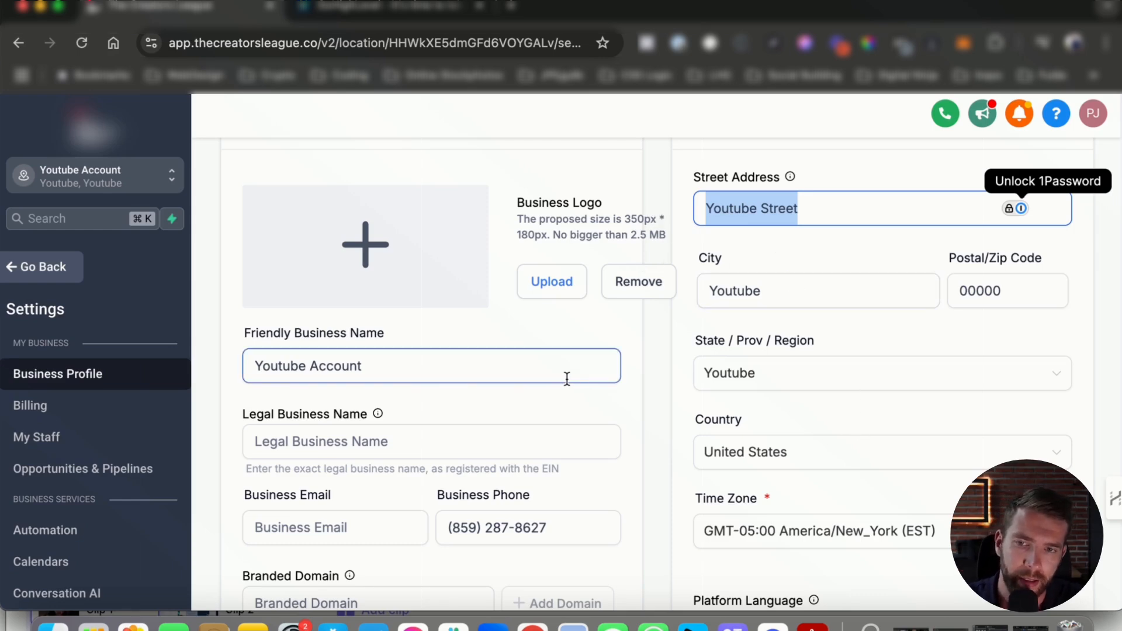
{"action": "scroll", "coordinate": [489, 411], "scroll_direction": "down", "scroll_amount": 1}
{"action": "scroll", "coordinate": [488, 412], "scroll_direction": "down", "scroll_amount": 2}
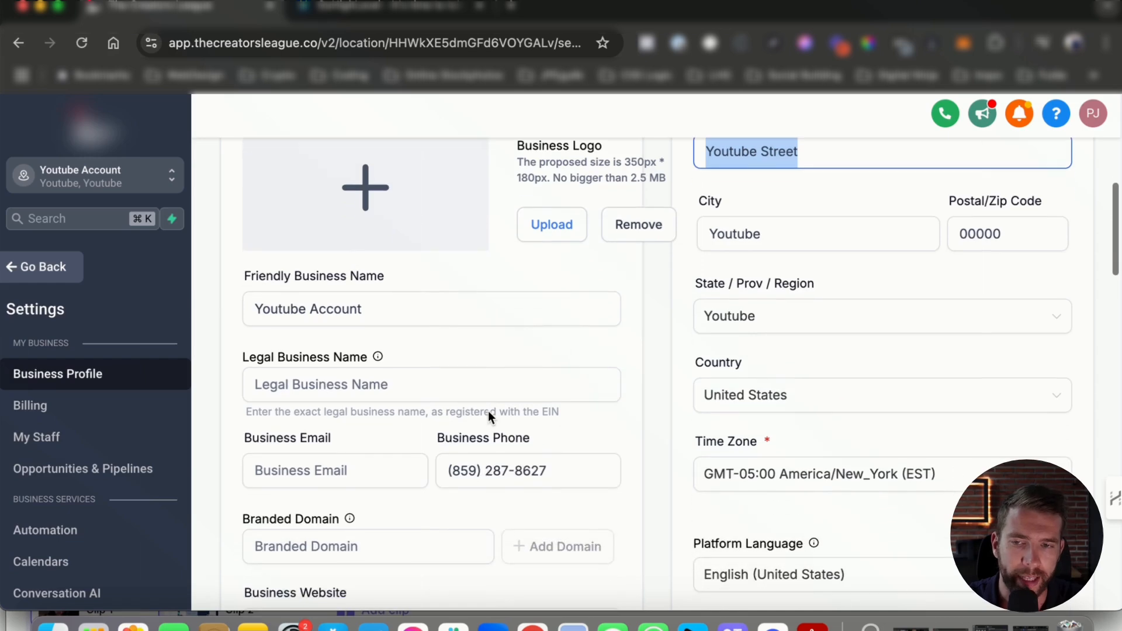
{"action": "scroll", "coordinate": [686, 275], "scroll_direction": "down", "scroll_amount": 10}
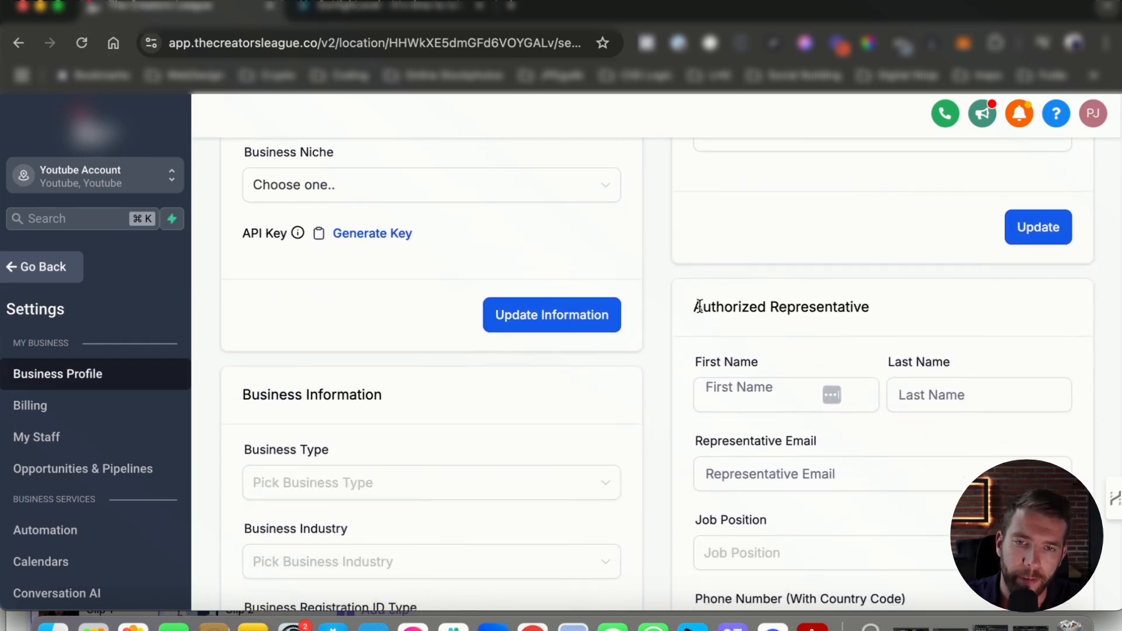
- Enter the representative's first name and last name in the Authorized Representative card
{"action": "left_click_drag", "start_coordinate": [695, 308], "coordinate": [869, 309]}
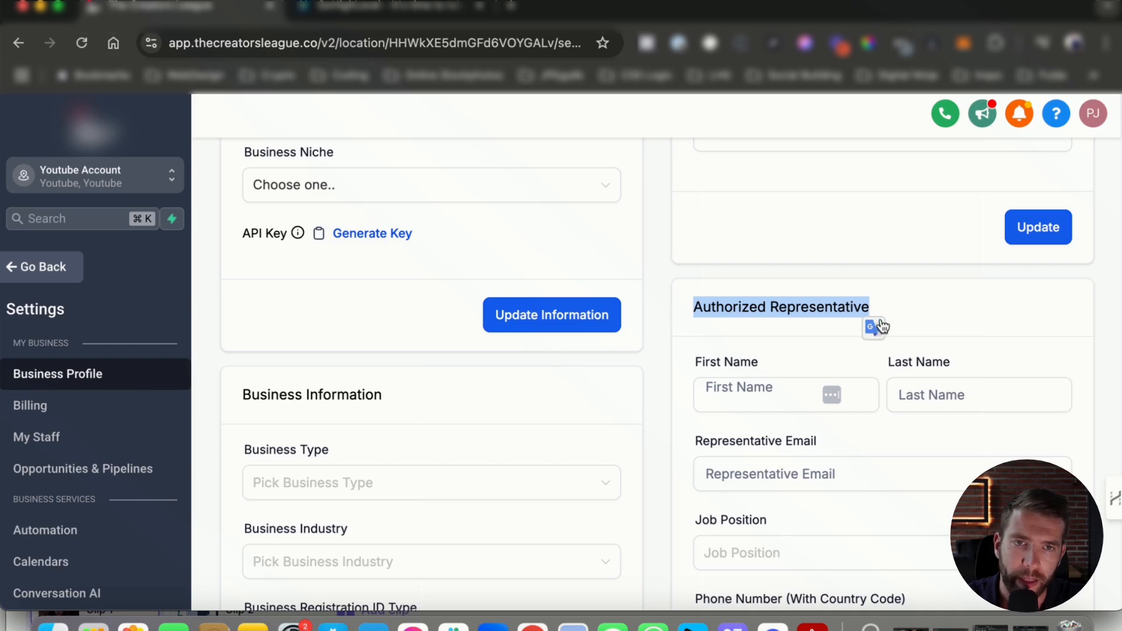
{"action": "left_click", "coordinate": [761, 396]}
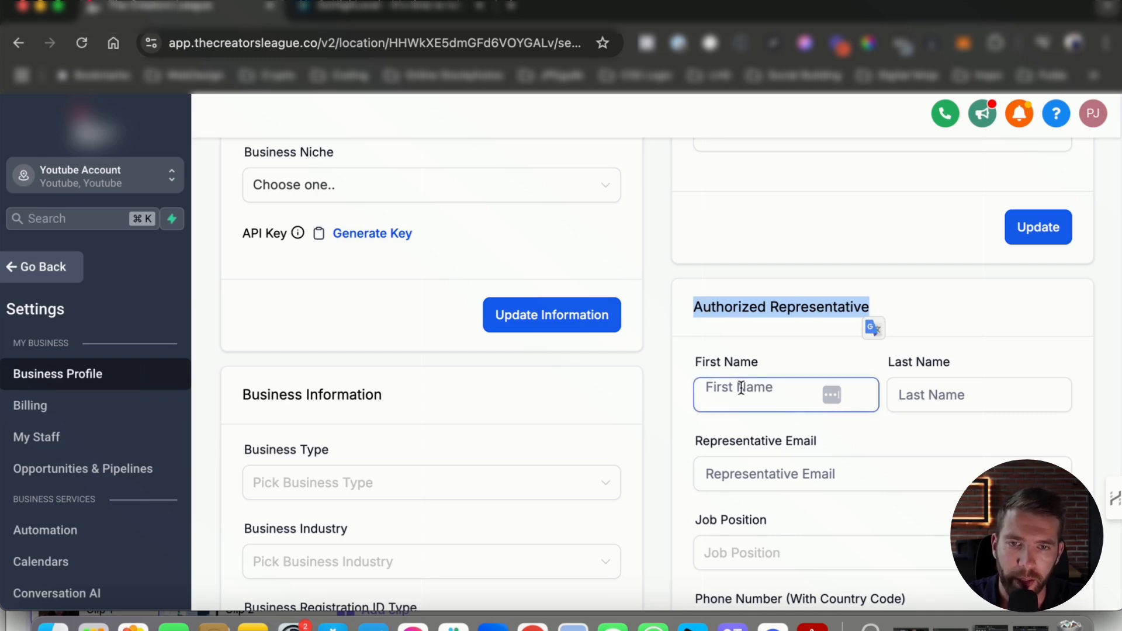
{"action": "left_click_drag", "start_coordinate": [692, 362], "coordinate": [776, 363]}
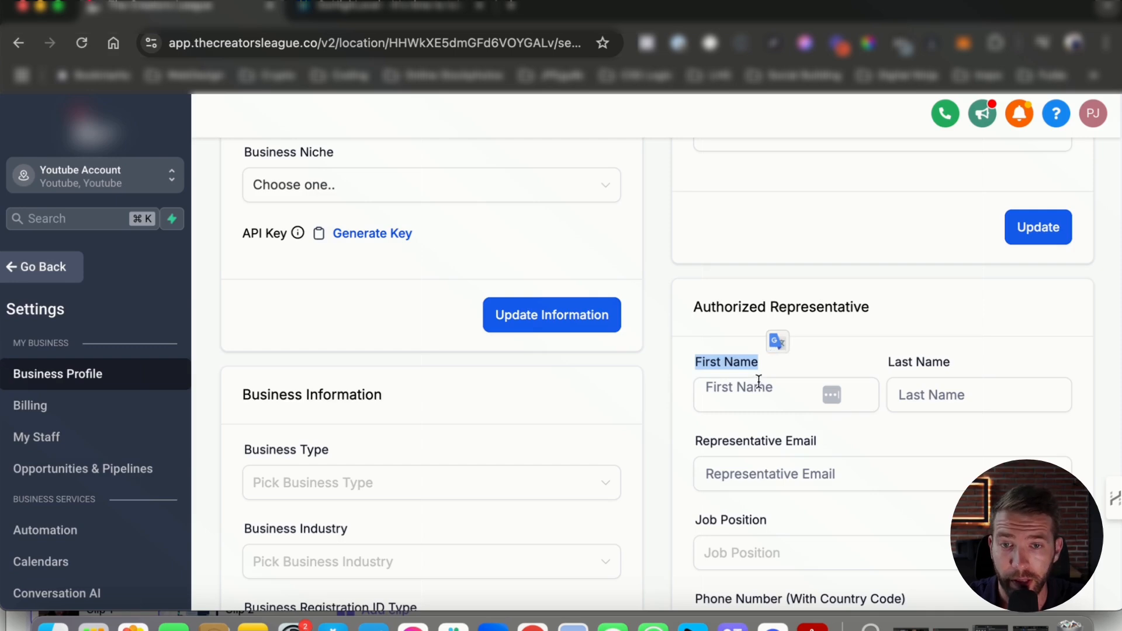
{"action": "left_click", "coordinate": [731, 389]}
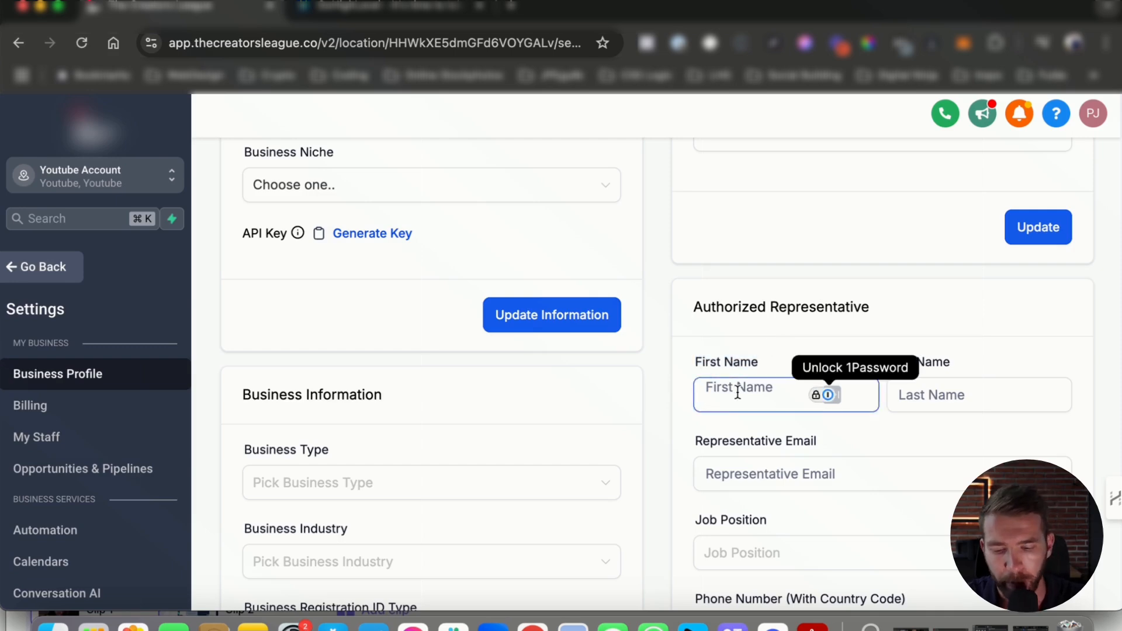
{"action": "key", "text": "Tab"}
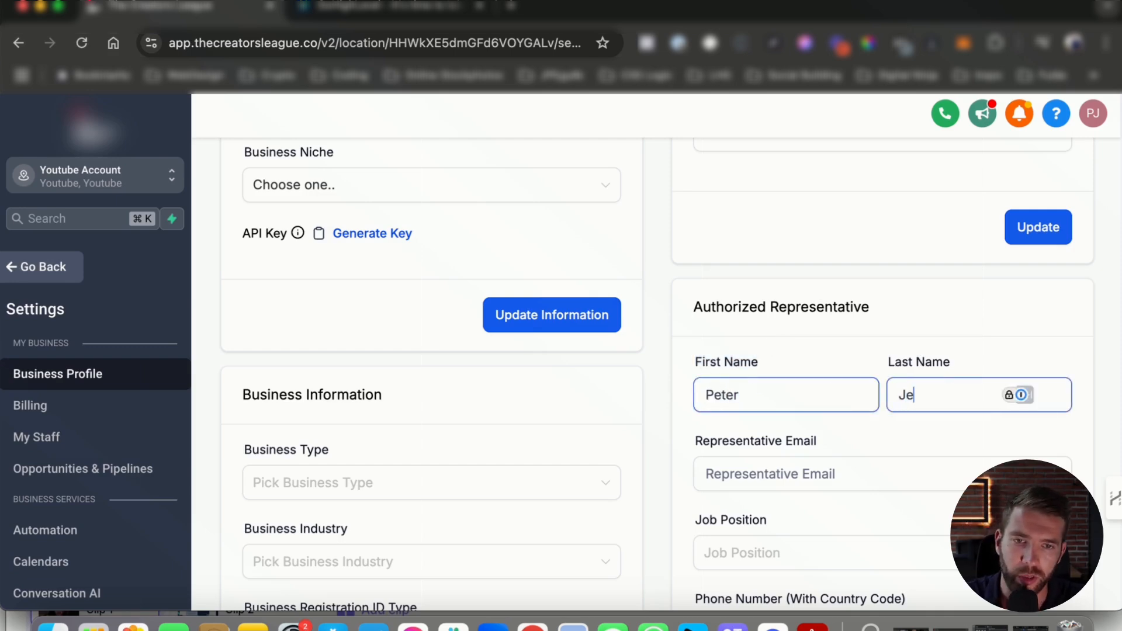
- Fill in the representative's email address, correcting it to end in .com
{"action": "scroll", "coordinate": [783, 468], "scroll_direction": "down", "scroll_amount": 1}
{"action": "left_click", "coordinate": [760, 435]}
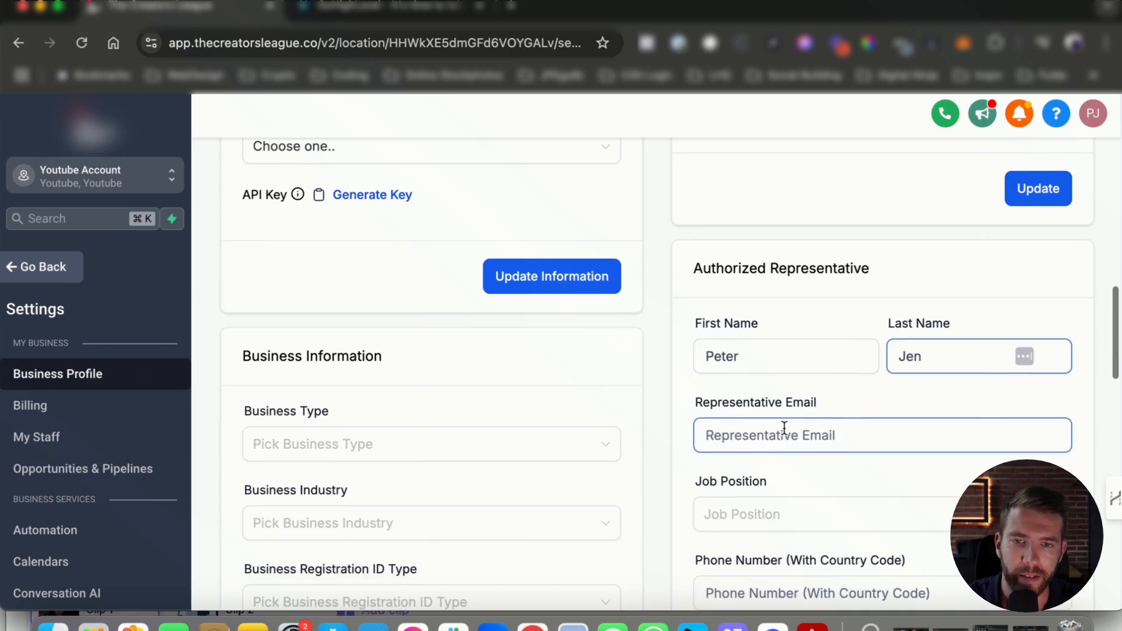
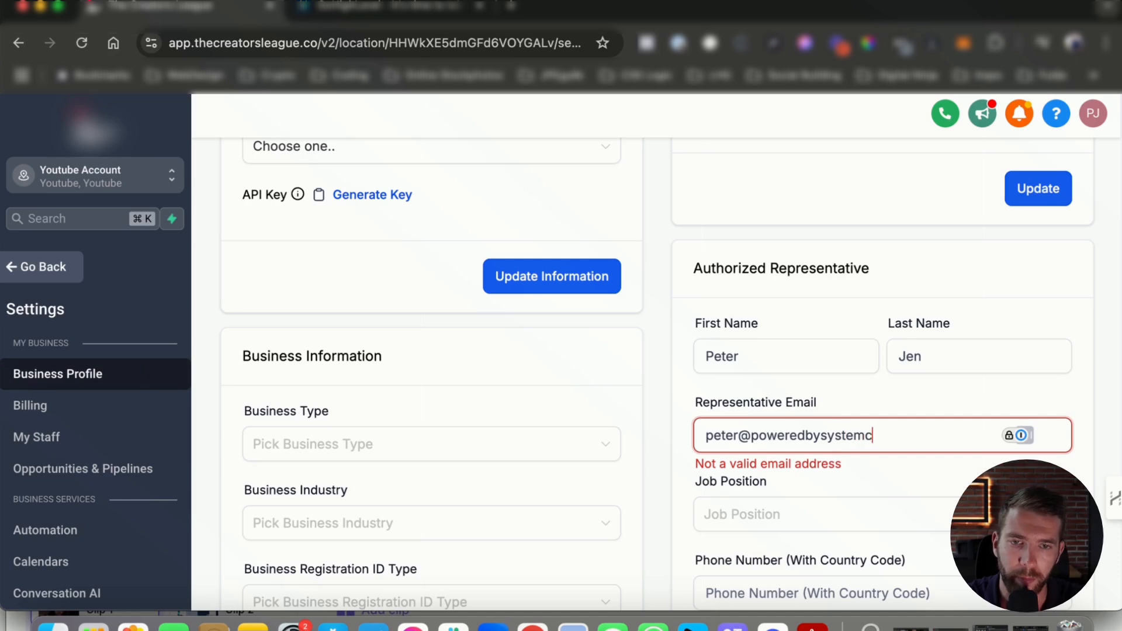
{"action": "scroll", "coordinate": [882, 462], "scroll_direction": "down", "scroll_amount": 2}
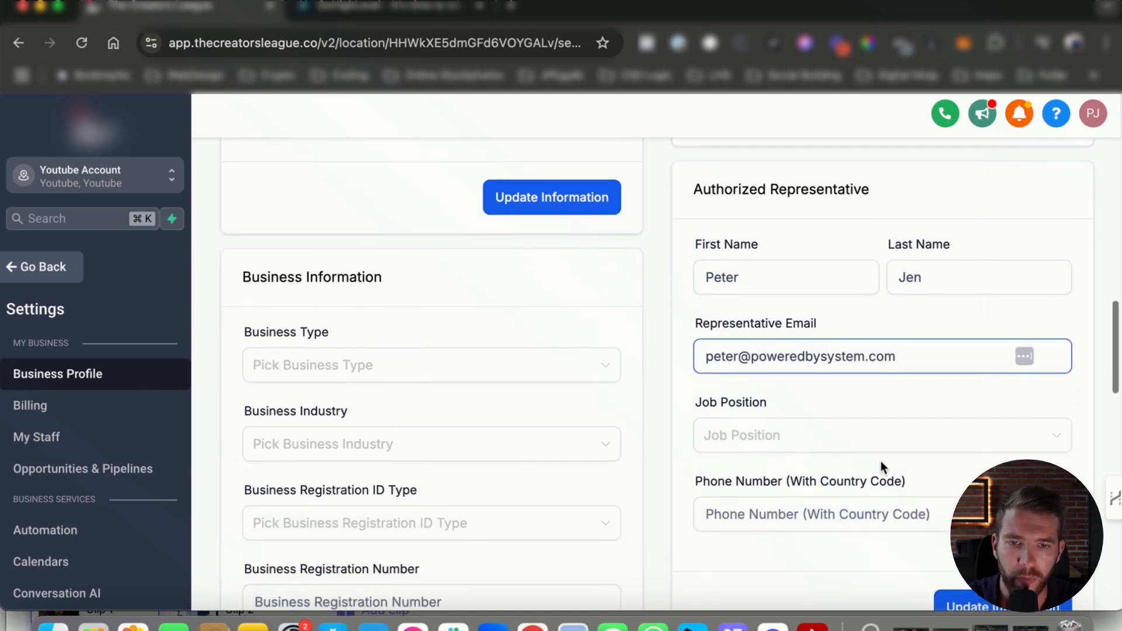
{"action": "scroll", "coordinate": [821, 506], "scroll_direction": "down", "scroll_amount": 1}
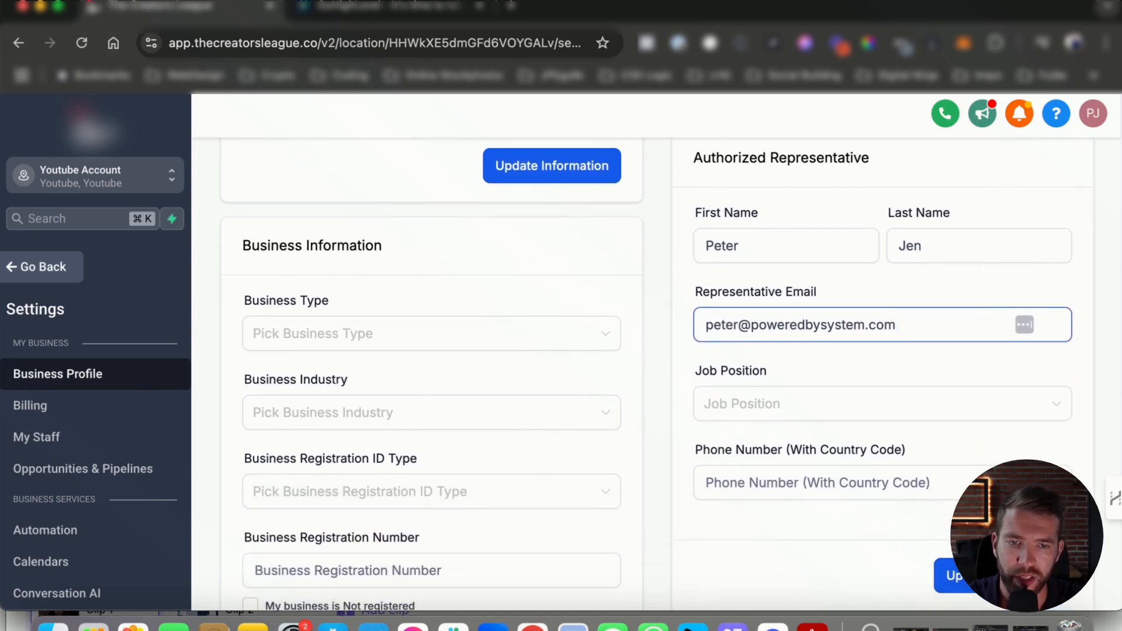
- Set the job position to CEO and enter the representative's phone number with the +1 country code
{"action": "left_click", "coordinate": [775, 402]}
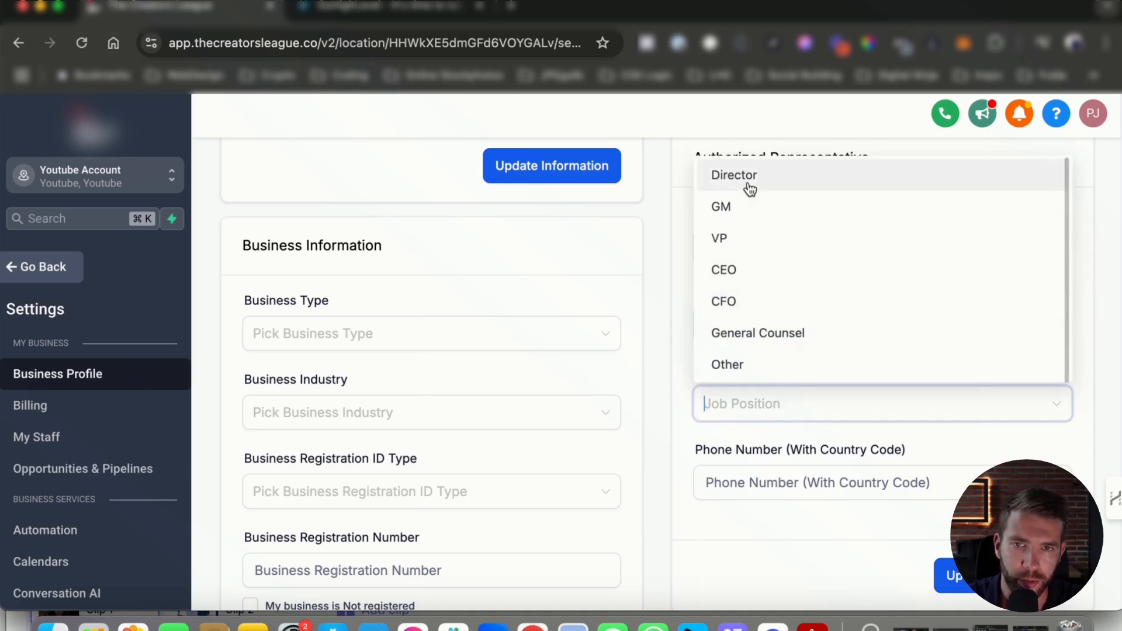
{"action": "left_click", "coordinate": [750, 268]}
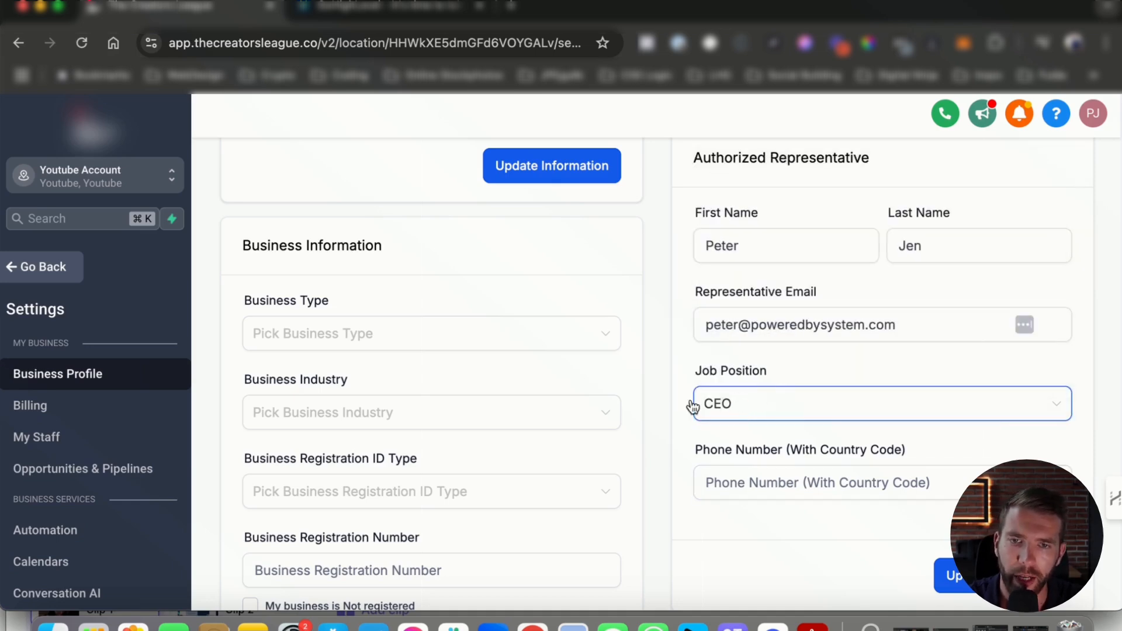
{"action": "left_click", "coordinate": [800, 492]}
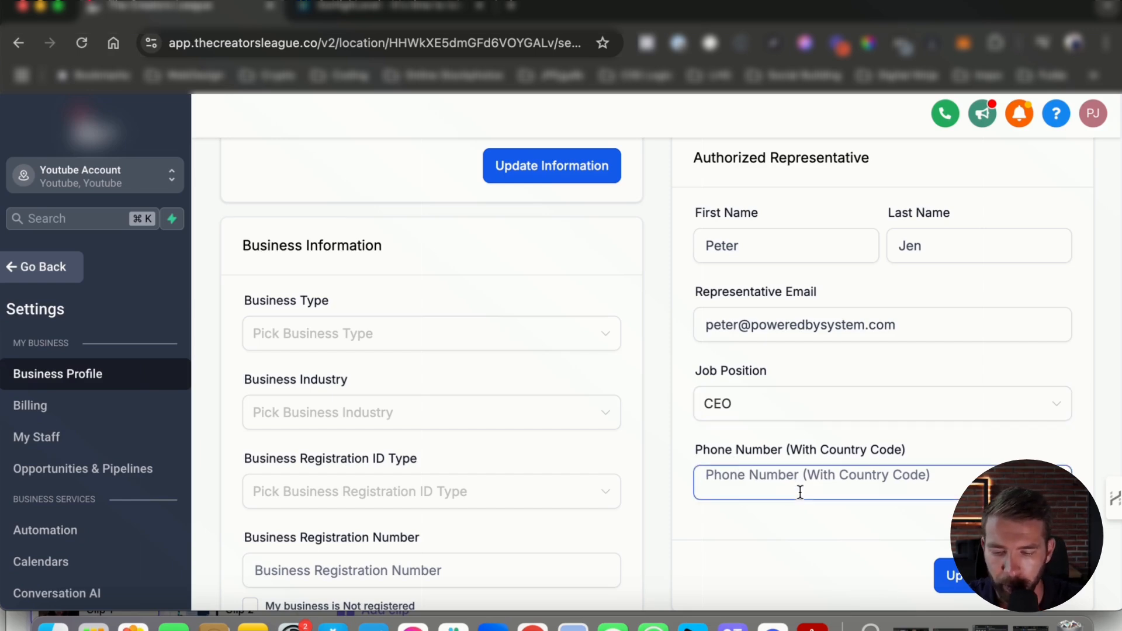
{"action": "type", "text": "+1859"}
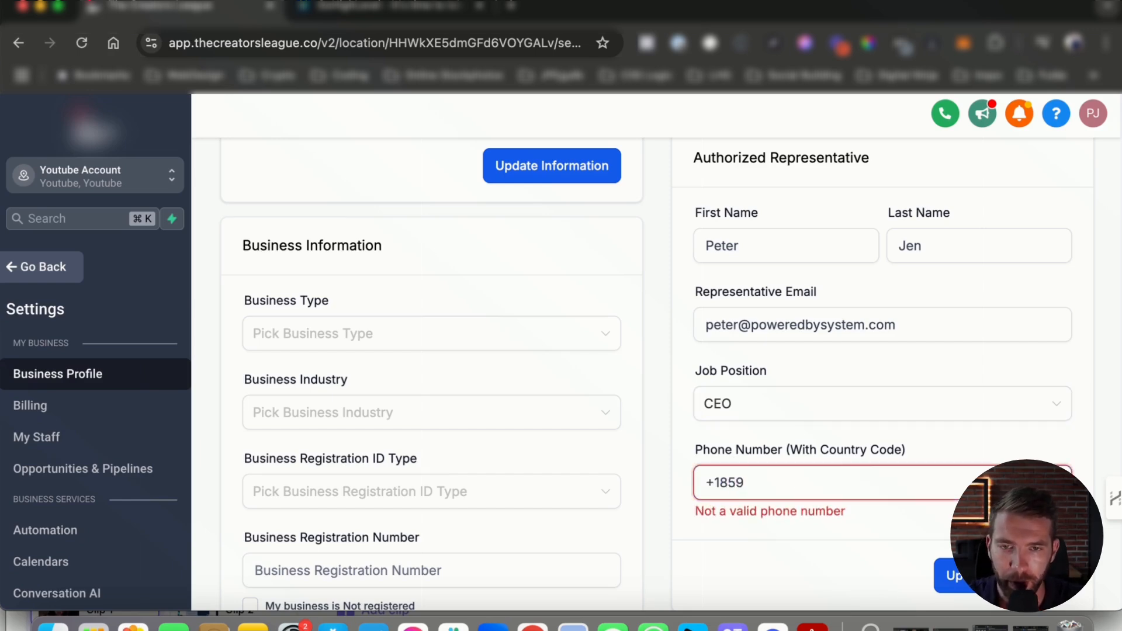
{"action": "type", "text": "1234567"}
- Retype the phone number several times, leave it cleared, and move to the Street Address field
{"action": "scroll", "coordinate": [979, 431], "scroll_direction": "down", "scroll_amount": 3}
{"action": "scroll", "coordinate": [871, 431], "scroll_direction": "up", "scroll_amount": 3}
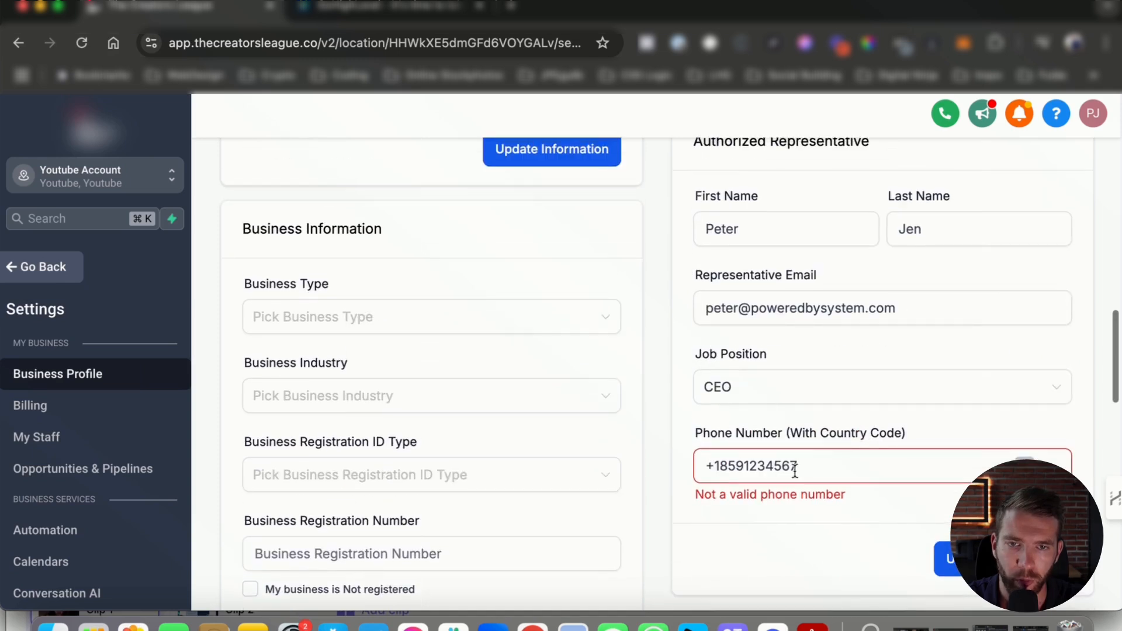
{"action": "left_click_drag", "start_coordinate": [806, 467], "coordinate": [682, 422]}
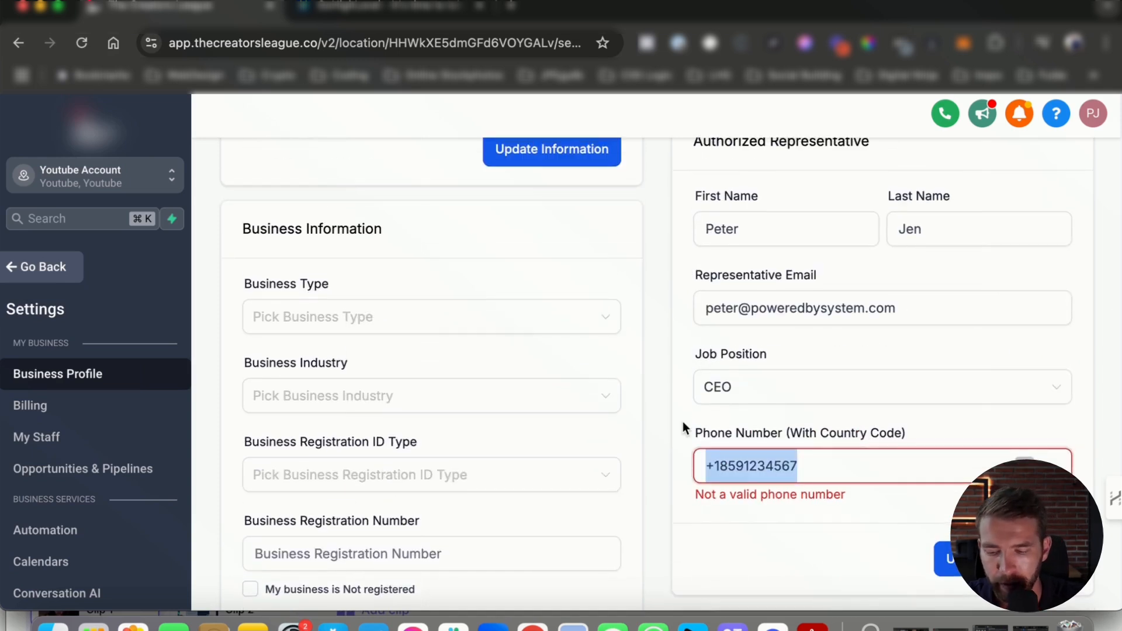
{"action": "type", "text": "+1"}
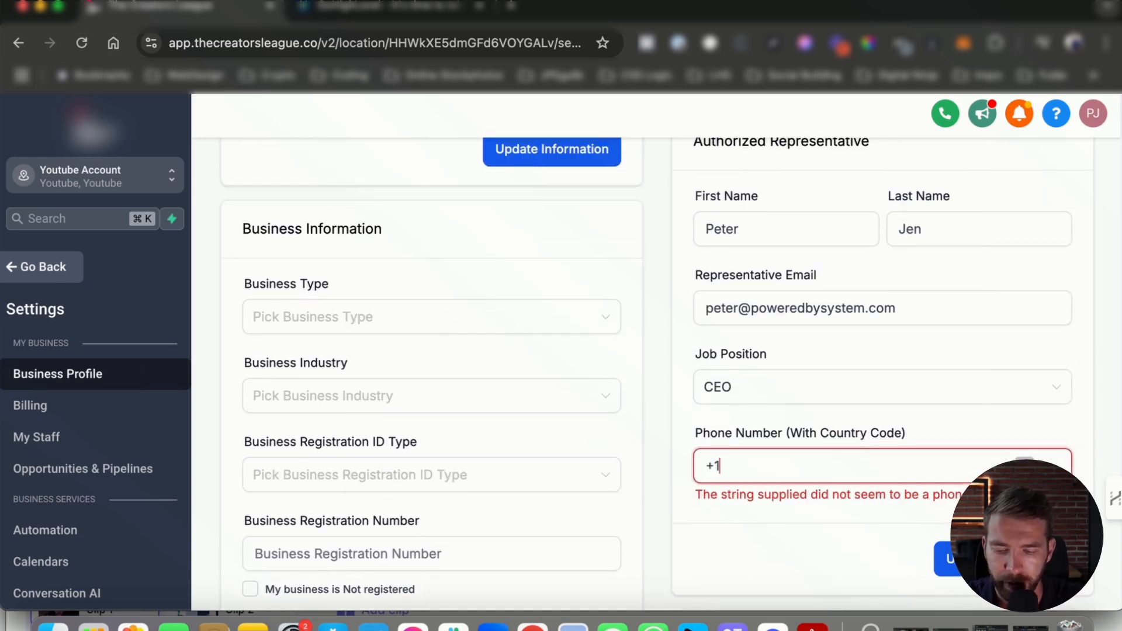
{"action": "key", "text": "BackSpace"}
{"action": "key", "text": "BackSpace"}
{"action": "type", "text": "+"}
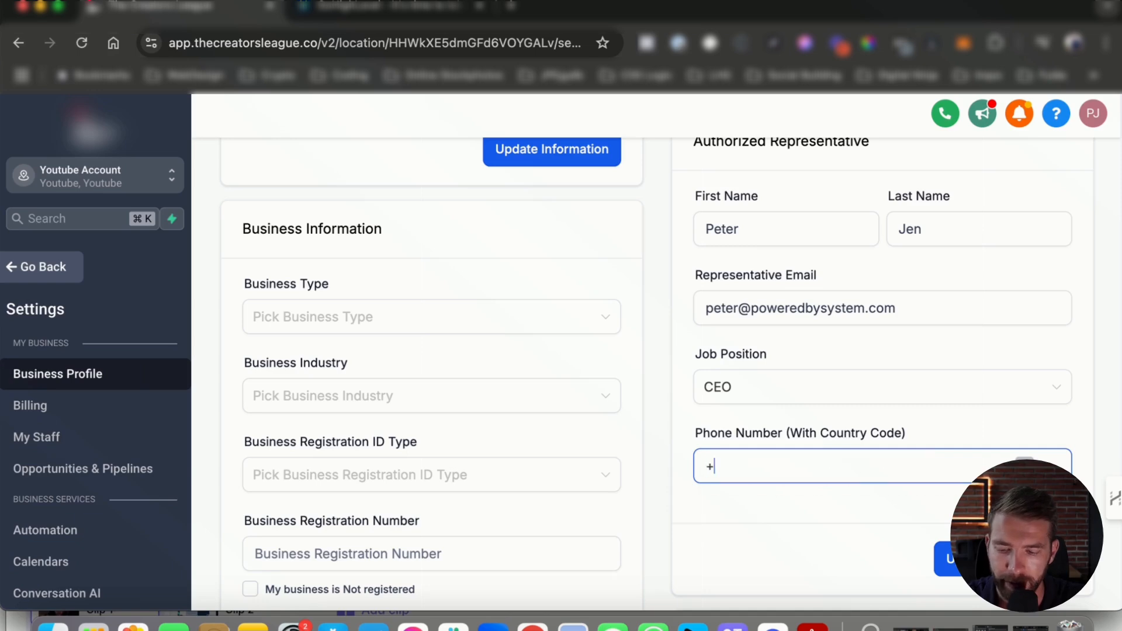
{"action": "type", "text": "1859"}
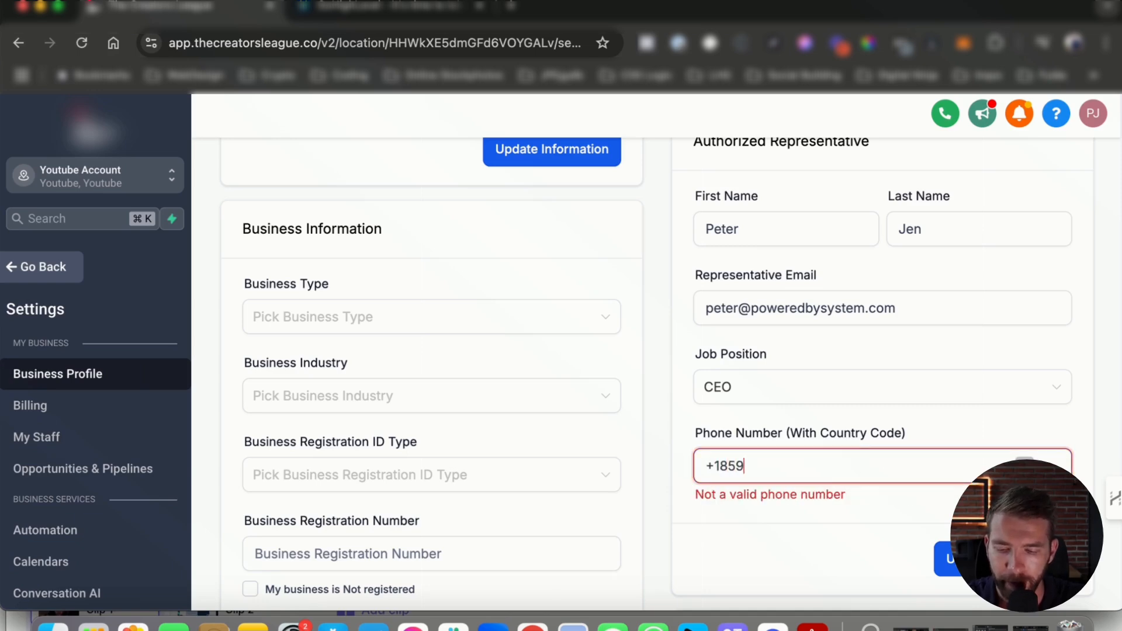
{"action": "type", "text": "1234567"}
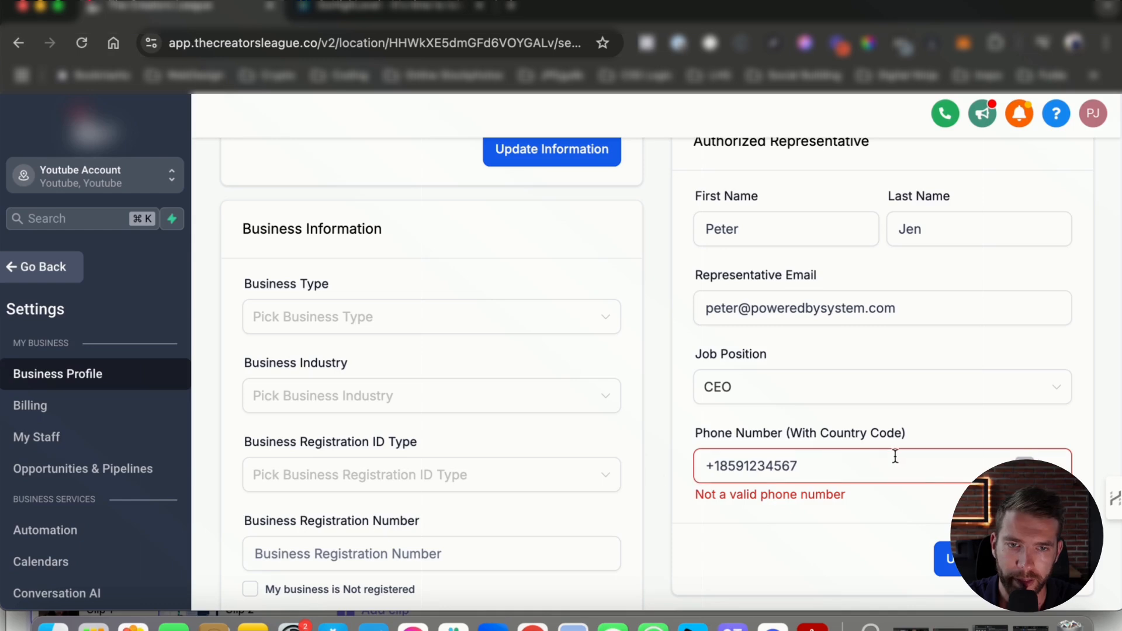
{"action": "left_click_drag", "start_coordinate": [856, 463], "coordinate": [598, 432]}
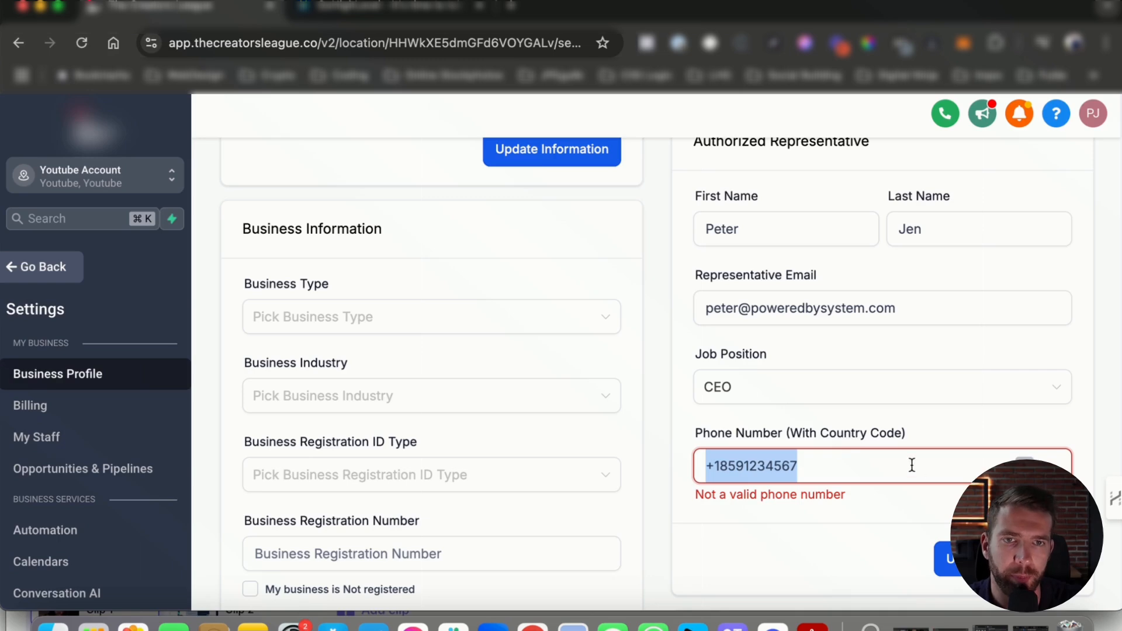
{"action": "type", "text": "+185"}
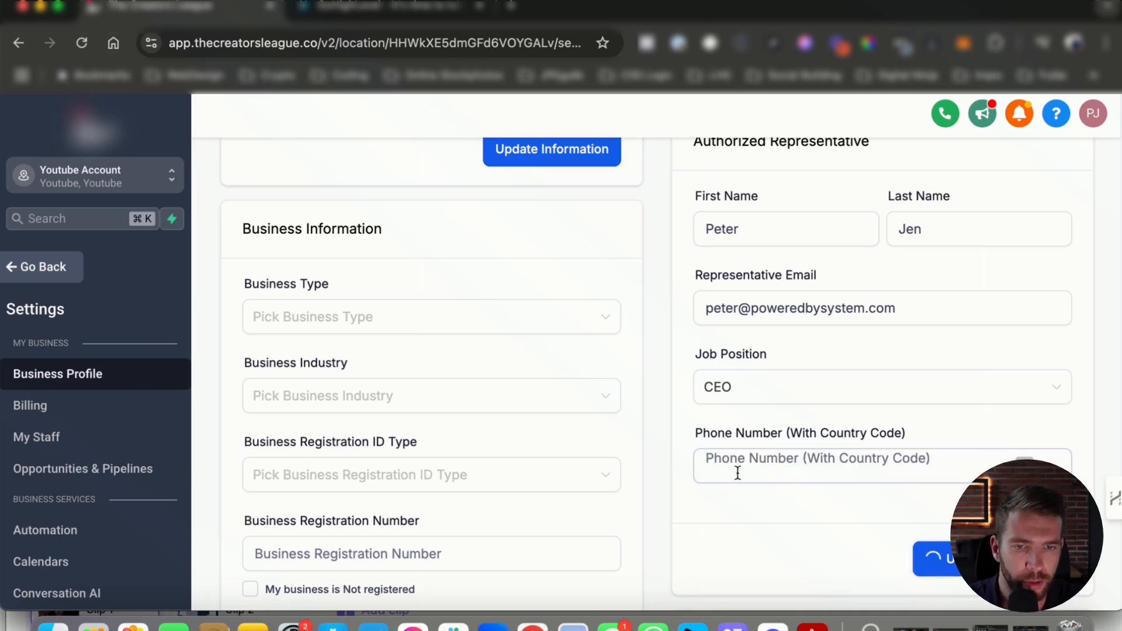
{"action": "left_click", "coordinate": [734, 472]}
{"action": "scroll", "coordinate": [660, 450], "scroll_direction": "up", "scroll_amount": 10}
{"action": "scroll", "coordinate": [808, 519], "scroll_direction": "up", "scroll_amount": 5}
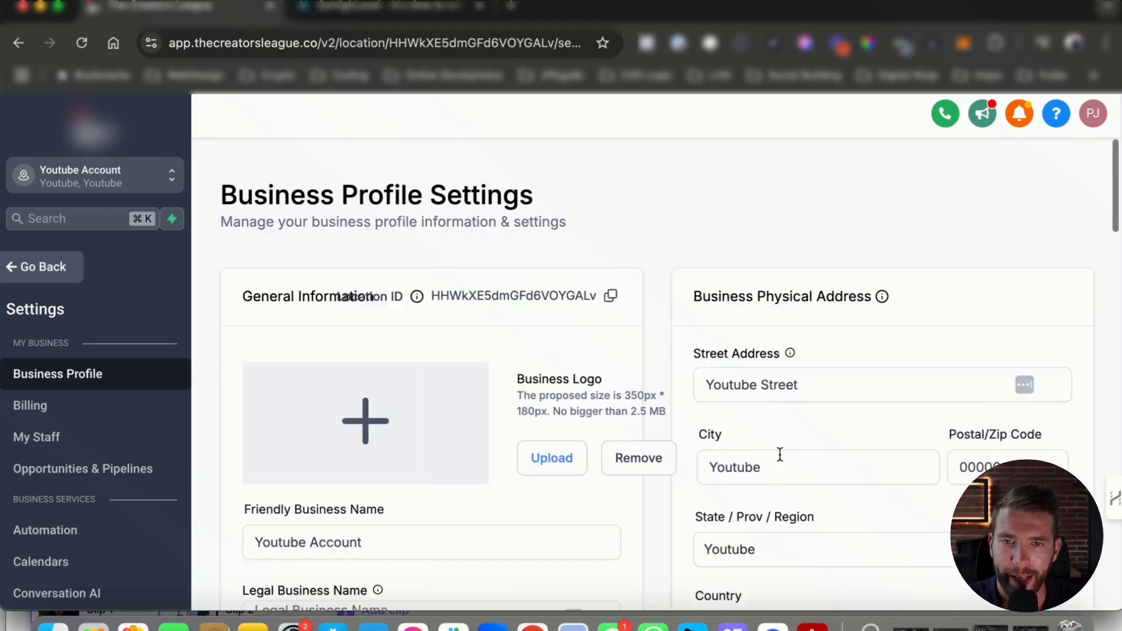
{"action": "left_click", "coordinate": [721, 396]}
{"action": "key", "text": "super+a"}
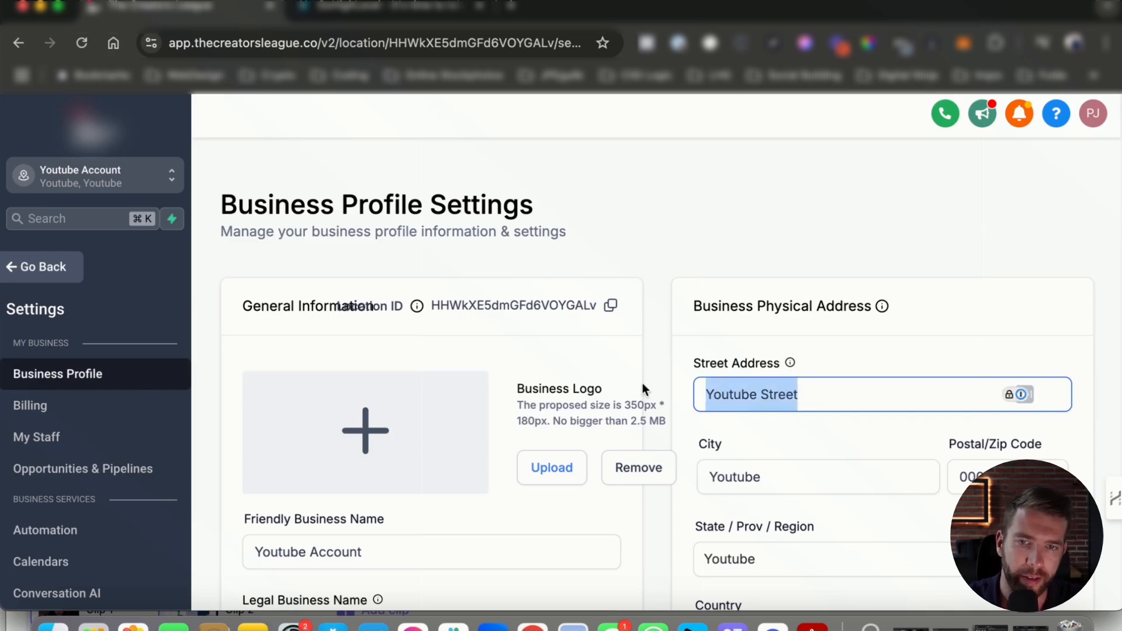
{"action": "scroll", "coordinate": [746, 391], "scroll_direction": "down", "scroll_amount": 2}
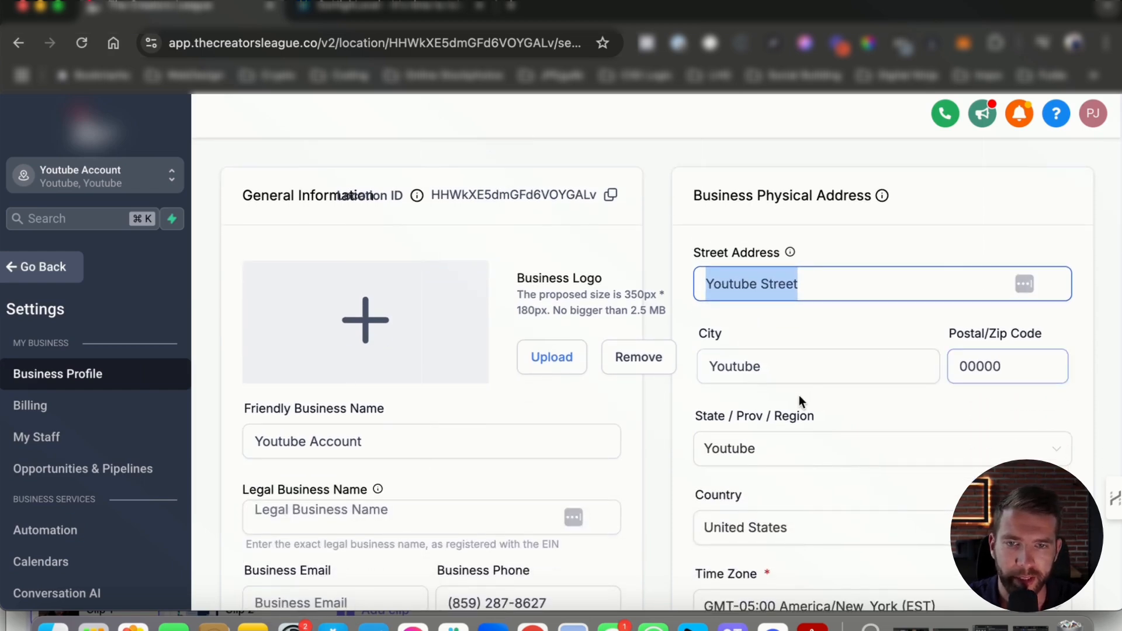
{"action": "scroll", "coordinate": [798, 395], "scroll_direction": "down", "scroll_amount": 3}
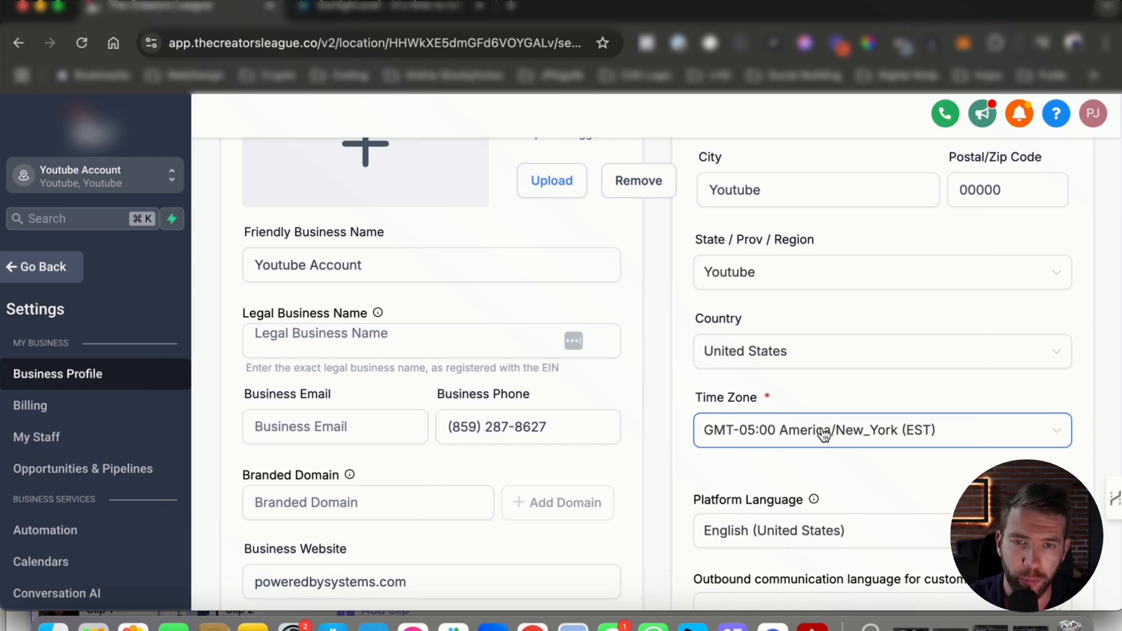
{"action": "left_click_drag", "start_coordinate": [703, 398], "coordinate": [780, 399]}
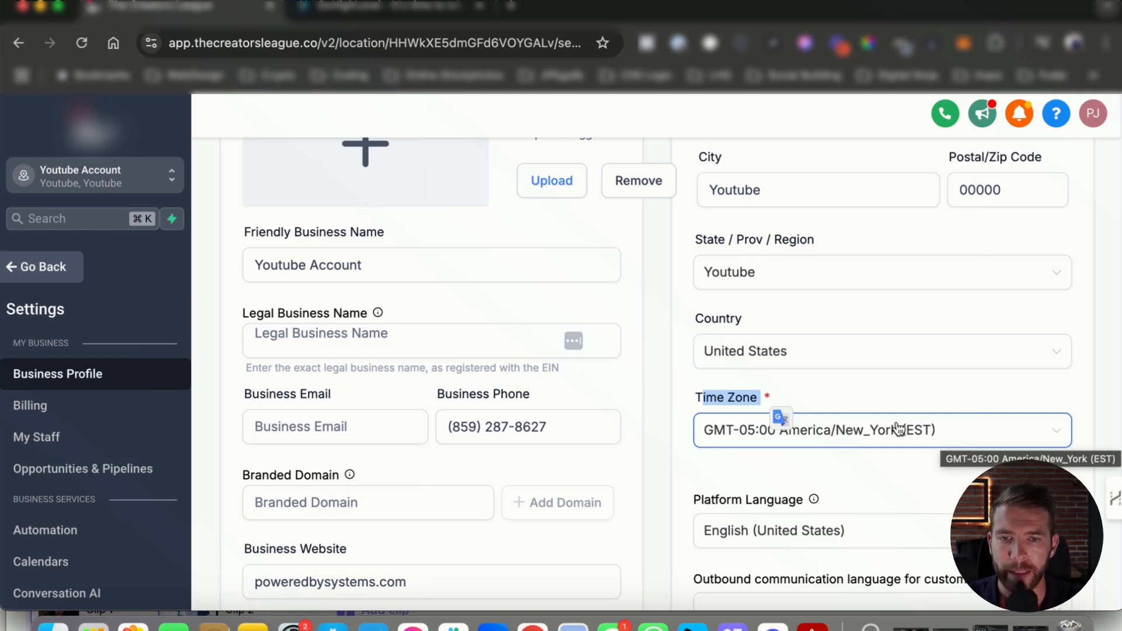
{"action": "left_click", "coordinate": [835, 395]}
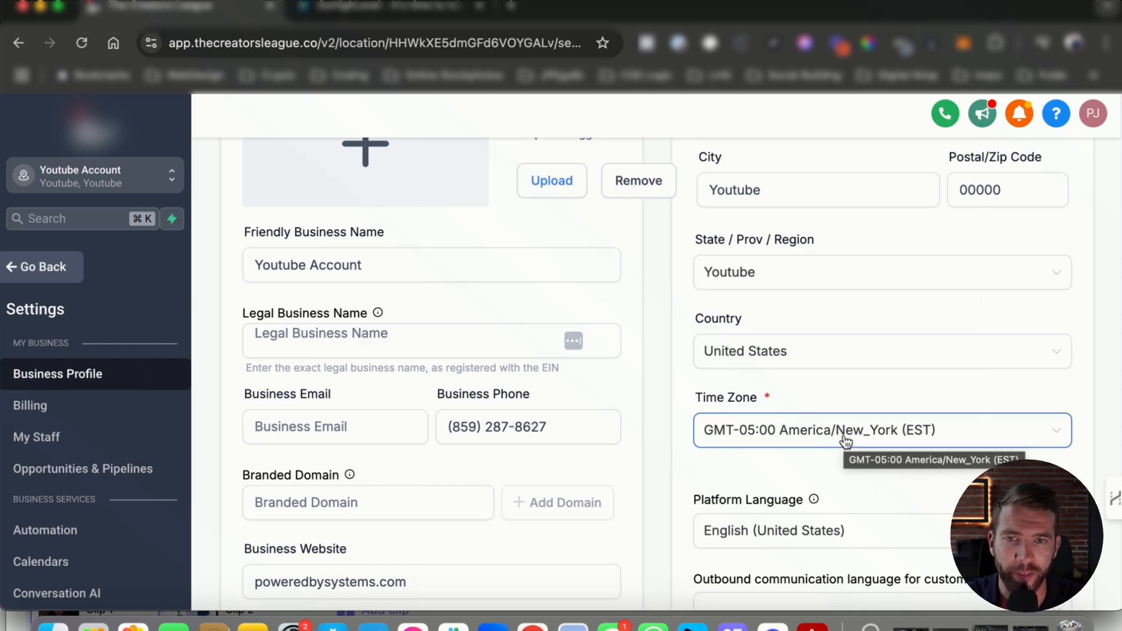
{"action": "left_click", "coordinate": [317, 264]}
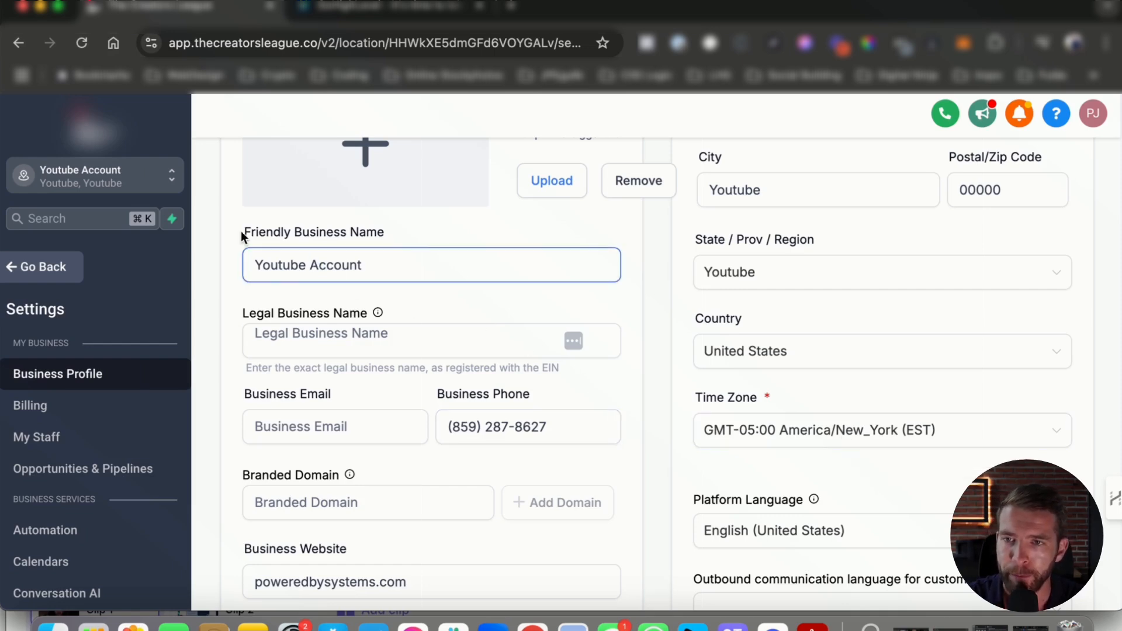
{"action": "left_click", "coordinate": [503, 255]}
{"action": "left_click_drag", "start_coordinate": [223, 317], "coordinate": [295, 304]}
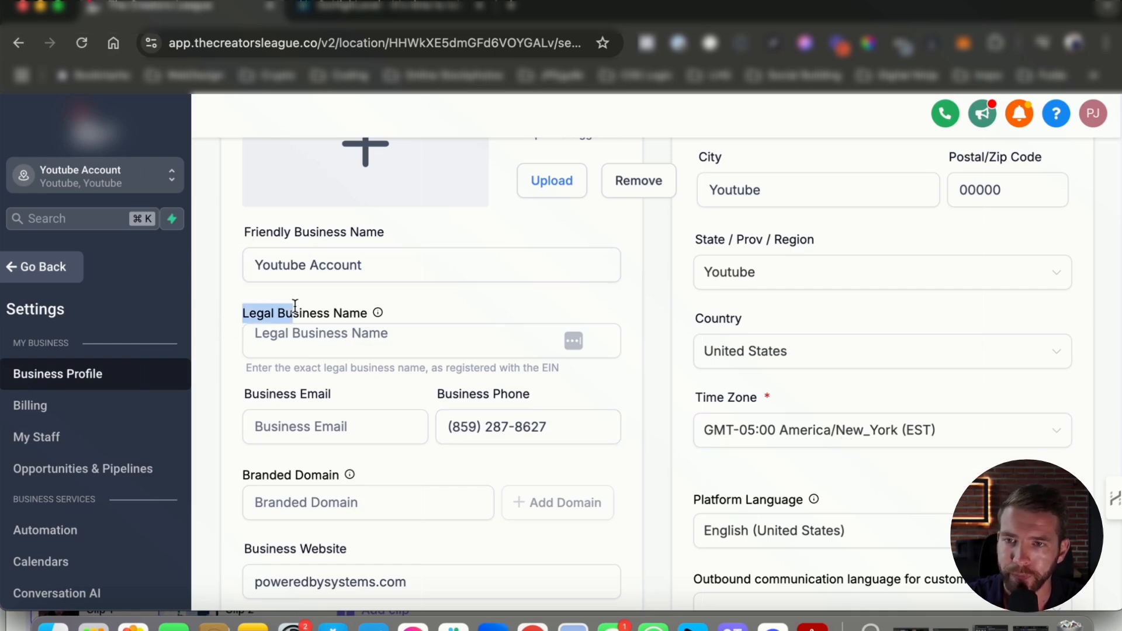
{"action": "left_click", "coordinate": [331, 313]}
{"action": "left_click", "coordinate": [272, 332]}
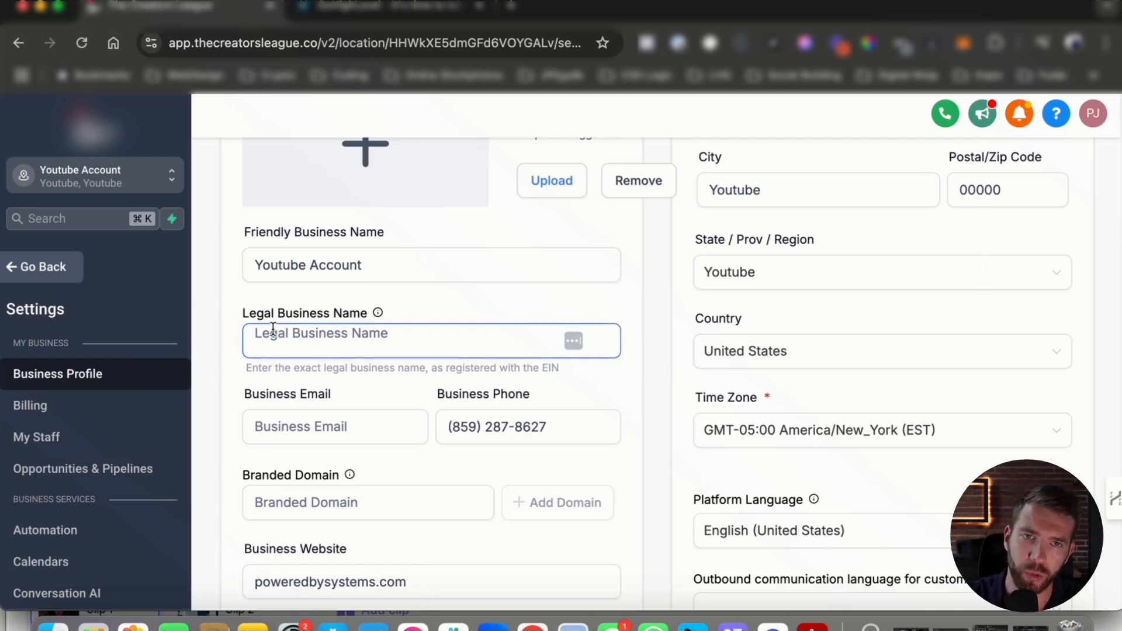
{"action": "scroll", "coordinate": [290, 318], "scroll_direction": "down", "scroll_amount": 3}
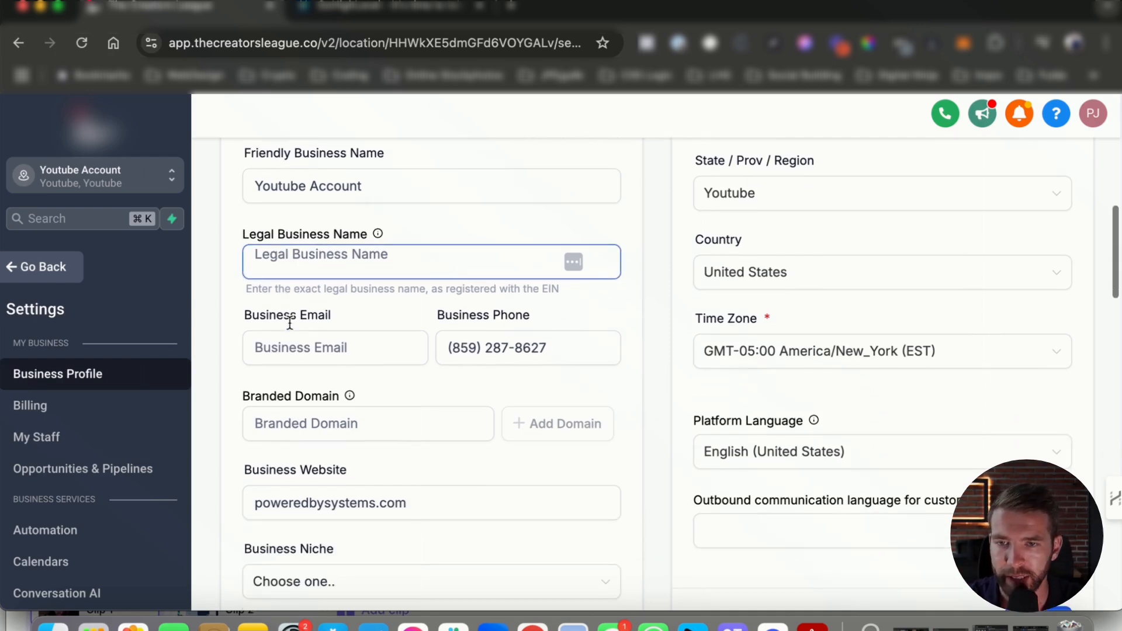
{"action": "left_click", "coordinate": [324, 260]}
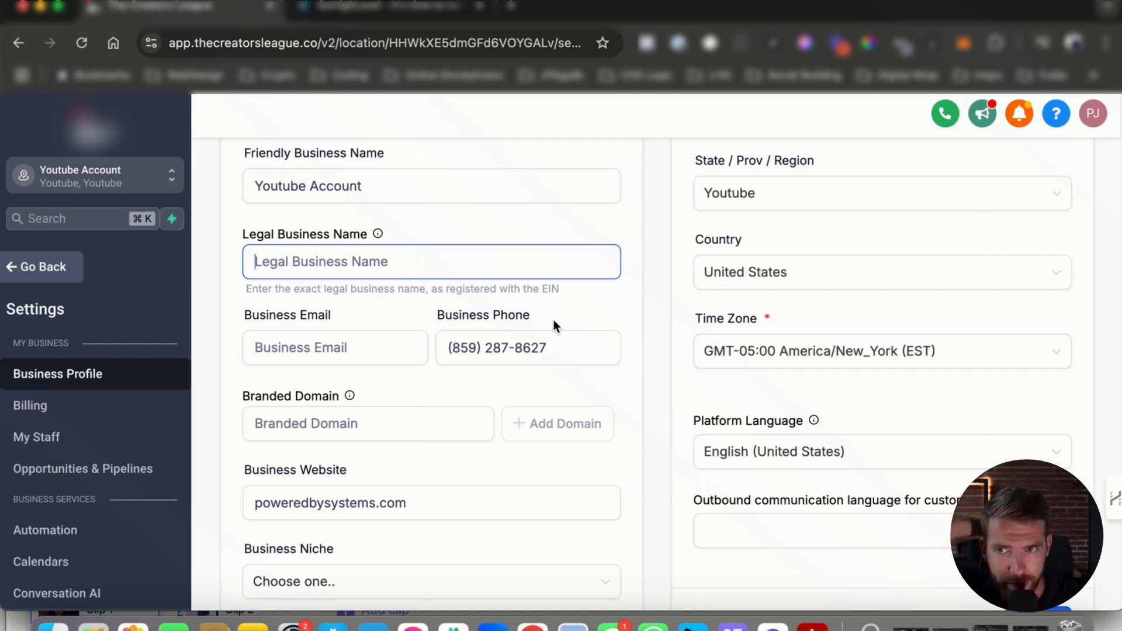
{"action": "scroll", "coordinate": [555, 321], "scroll_direction": "down", "scroll_amount": 3}
{"action": "left_click", "coordinate": [310, 269]}
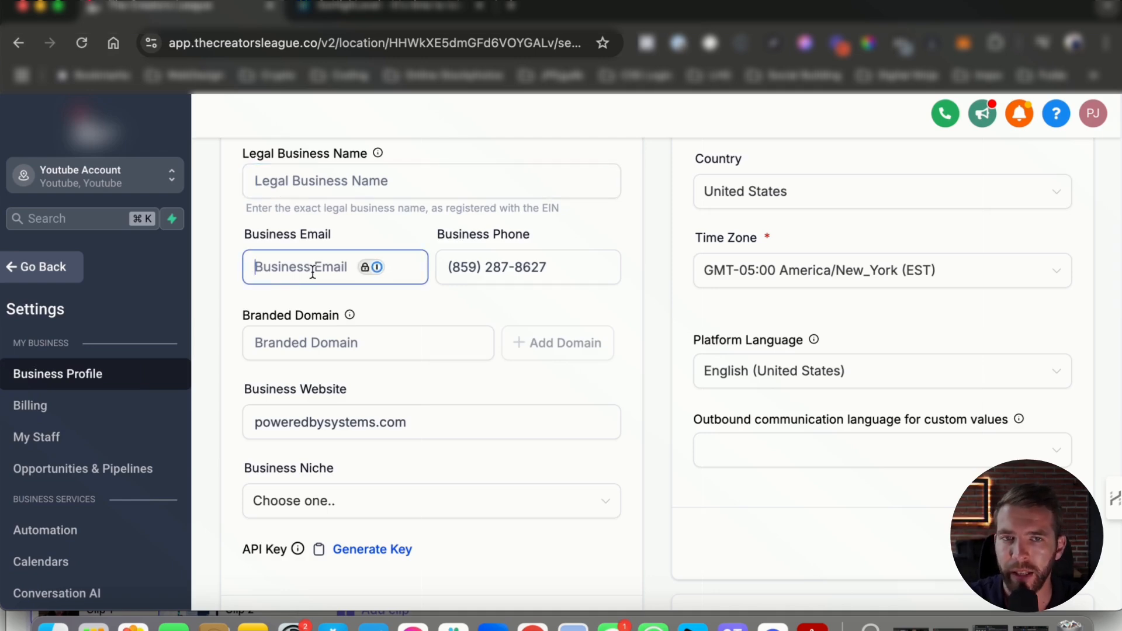
{"action": "left_click", "coordinate": [500, 264]}
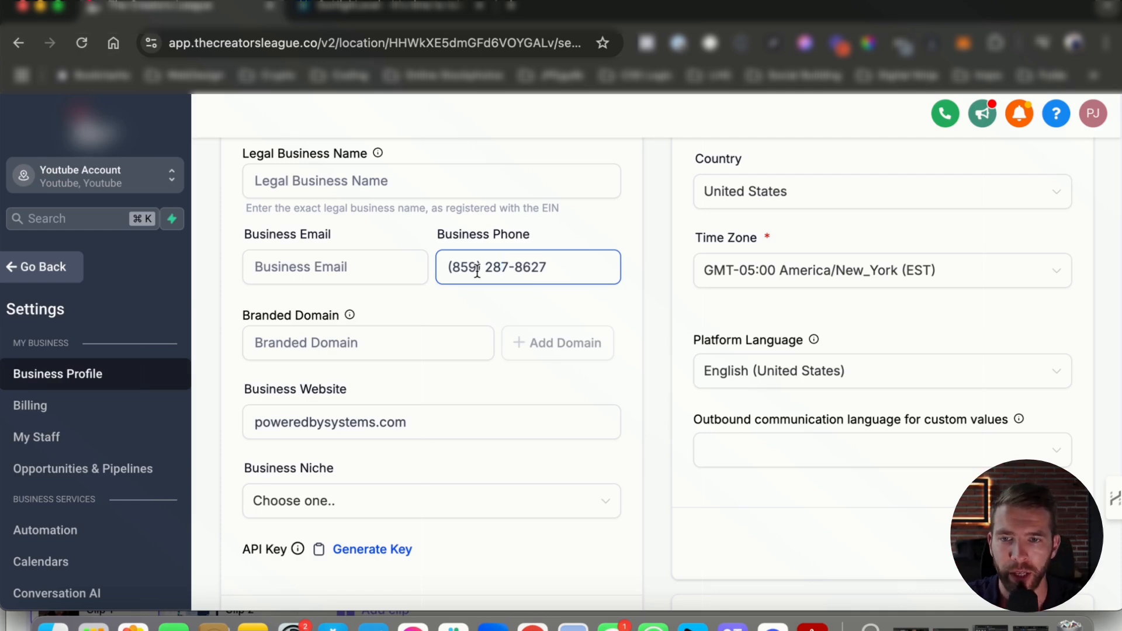
{"action": "left_click_drag", "start_coordinate": [571, 263], "coordinate": [426, 262]}
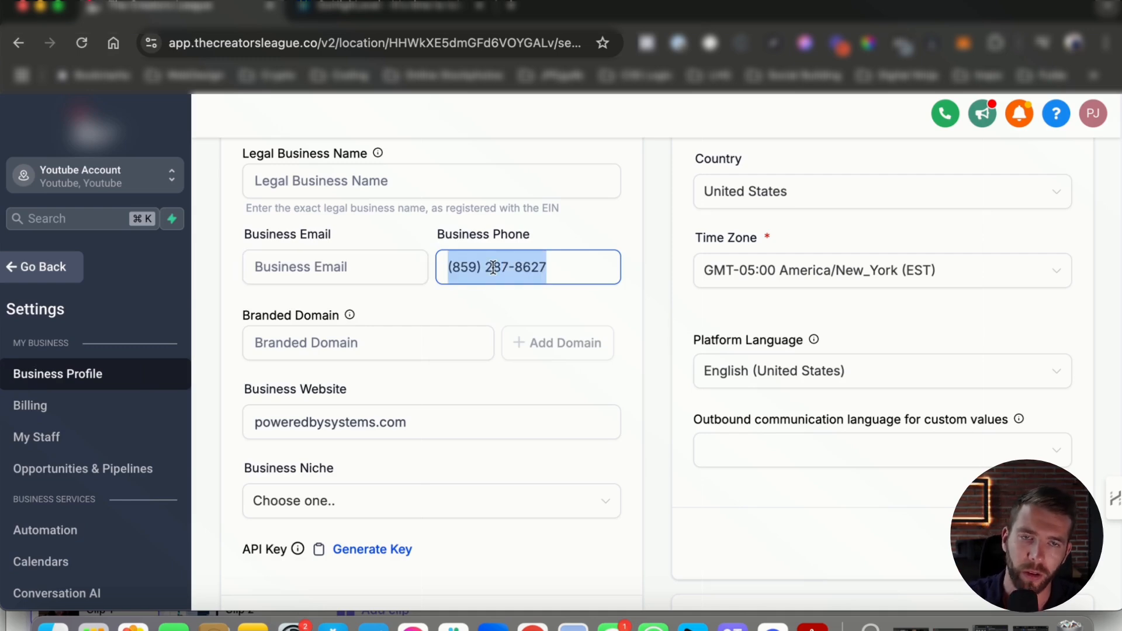
{"action": "scroll", "coordinate": [421, 321], "scroll_direction": "down", "scroll_amount": 1}
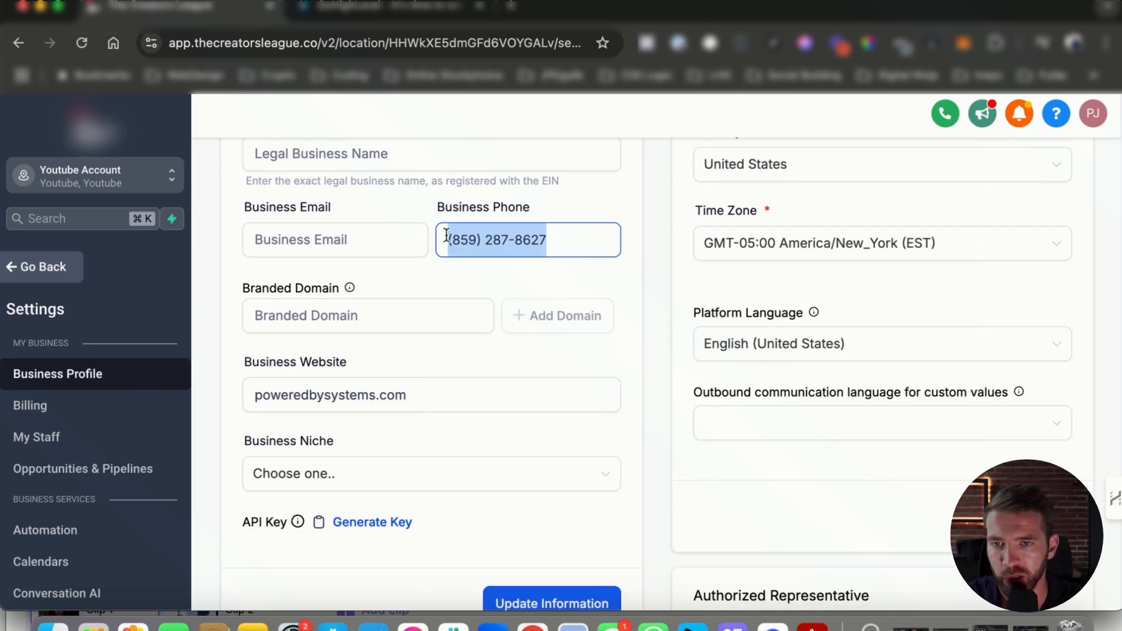
{"action": "scroll", "coordinate": [385, 222], "scroll_direction": "up", "scroll_amount": 1}
{"action": "left_click", "coordinate": [398, 205]}
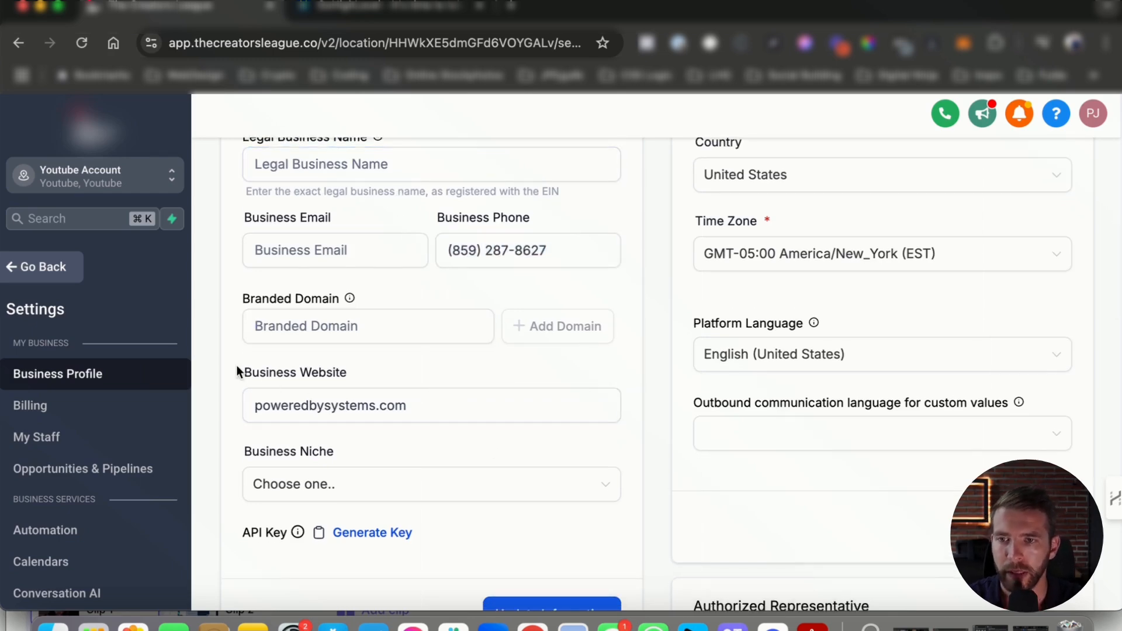
{"action": "left_click_drag", "start_coordinate": [240, 370], "coordinate": [375, 376]}
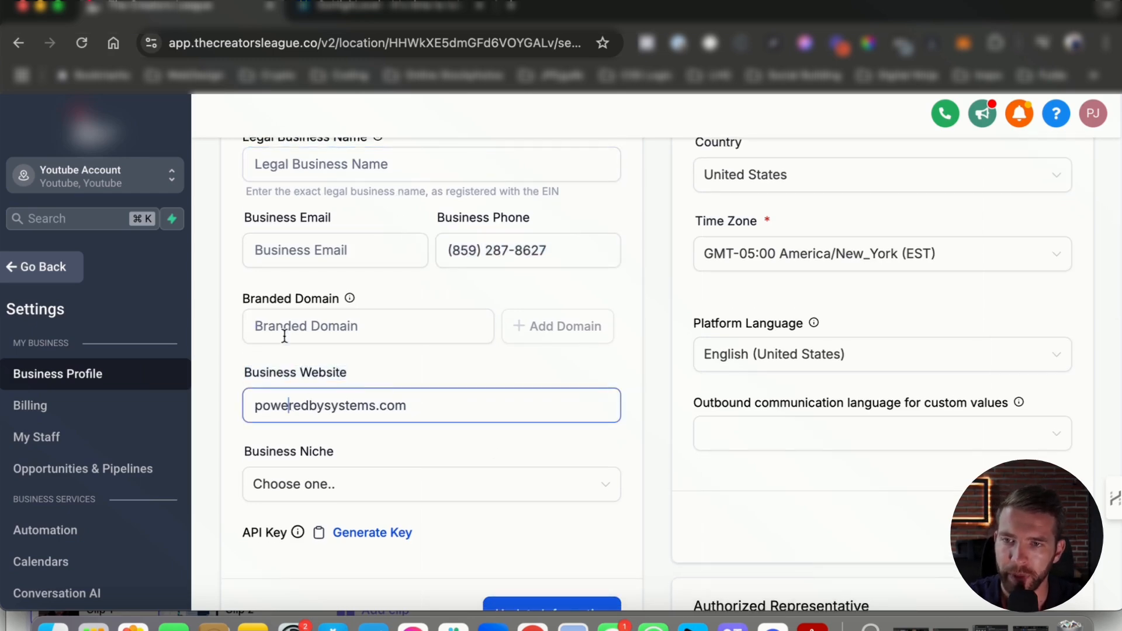
{"action": "left_click_drag", "start_coordinate": [240, 299], "coordinate": [397, 300]}
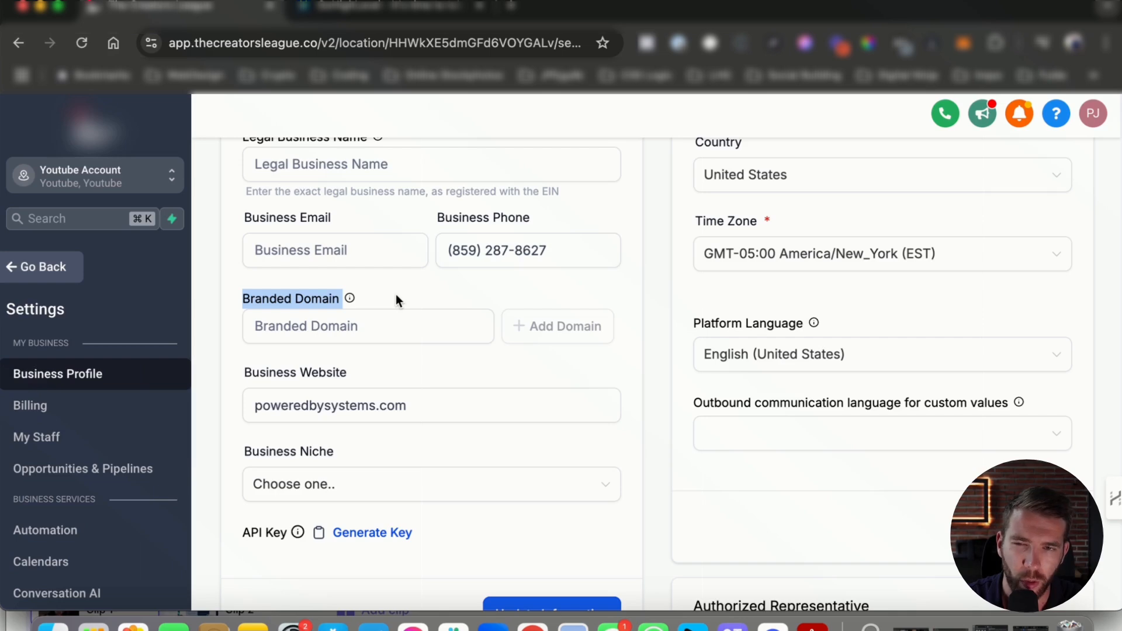
{"action": "left_click", "coordinate": [396, 299]}
{"action": "left_click_drag", "start_coordinate": [244, 295], "coordinate": [341, 298]}
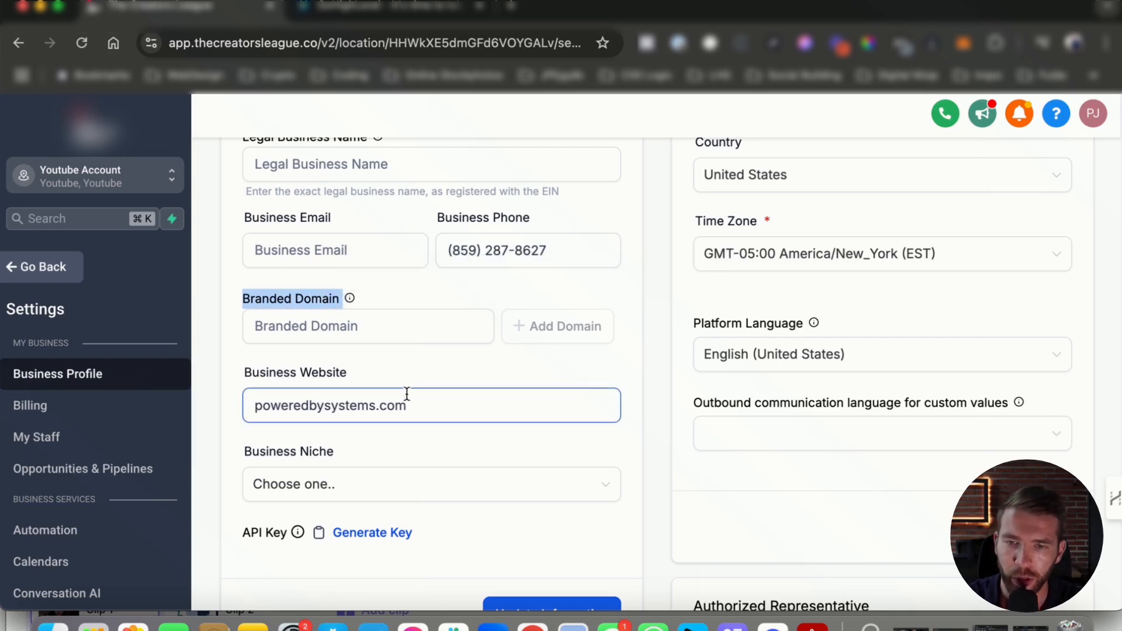
{"action": "scroll", "coordinate": [407, 394], "scroll_direction": "down", "scroll_amount": 2}
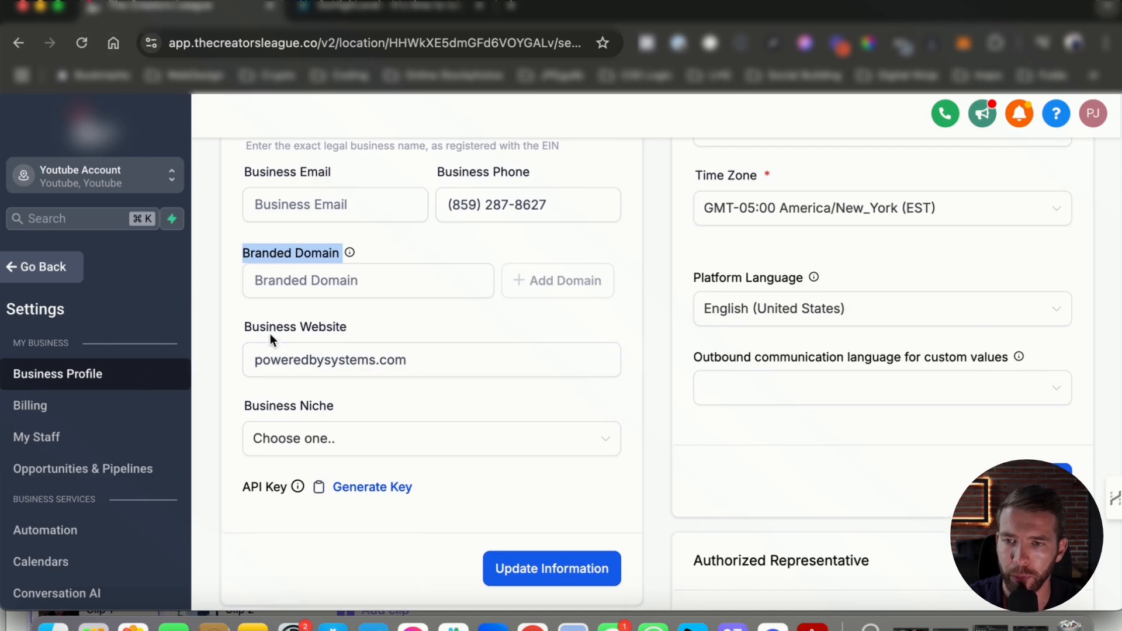
{"action": "scroll", "coordinate": [270, 334], "scroll_direction": "down", "scroll_amount": 1}
{"action": "left_click_drag", "start_coordinate": [245, 313], "coordinate": [317, 318]}
{"action": "left_click_drag", "start_coordinate": [465, 353], "coordinate": [121, 307]}
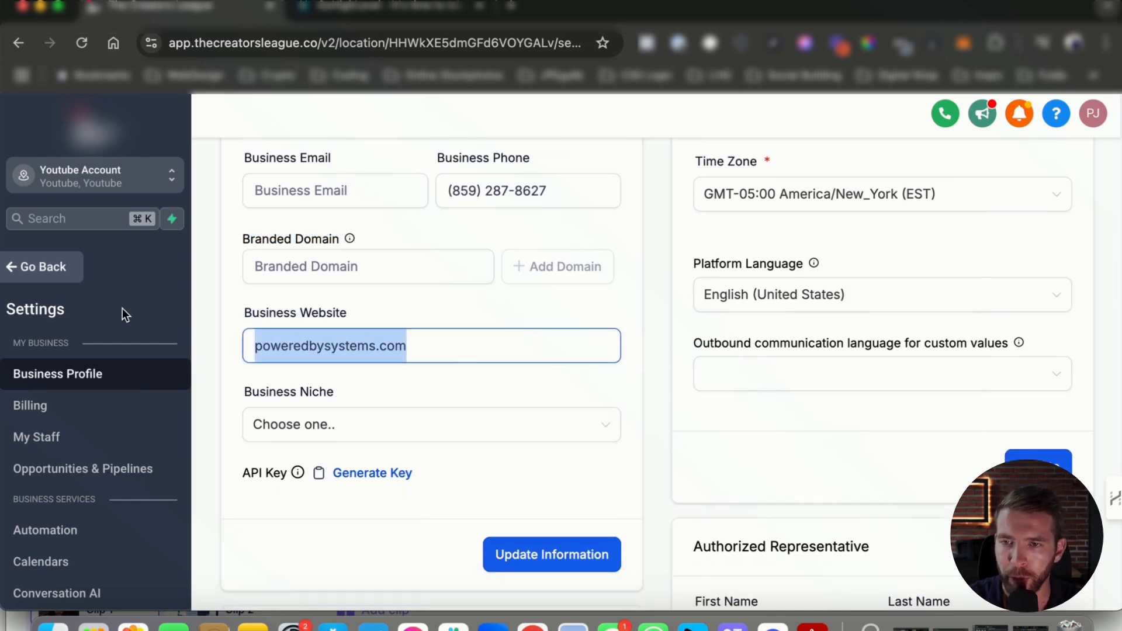
{"action": "scroll", "coordinate": [335, 362], "scroll_direction": "down", "scroll_amount": 3}
{"action": "scroll", "coordinate": [363, 364], "scroll_direction": "down", "scroll_amount": 2}
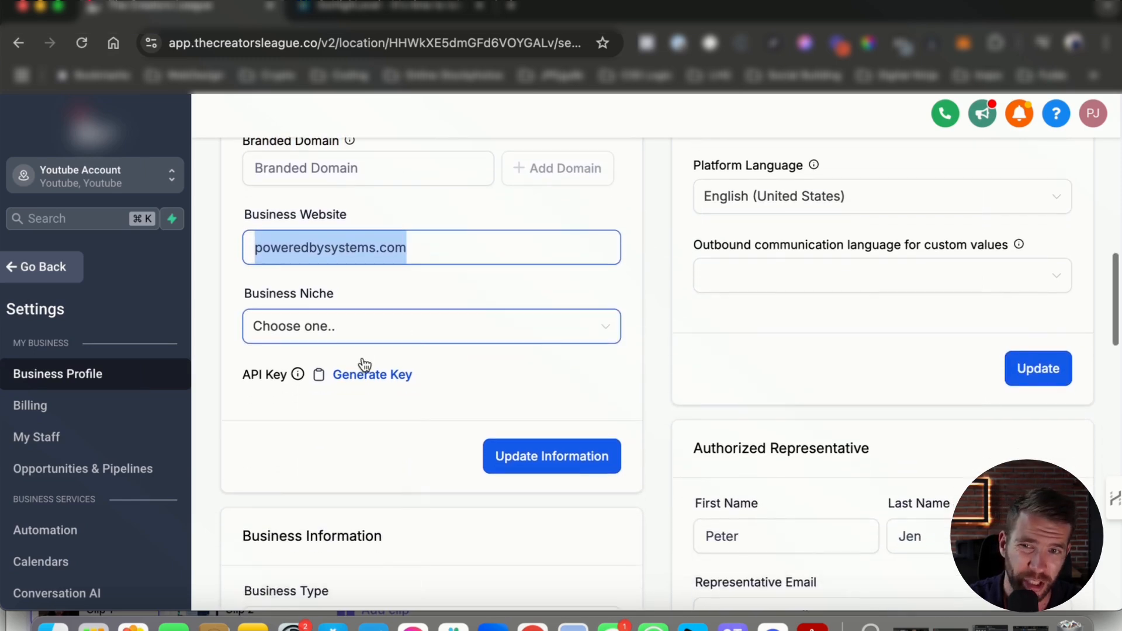
{"action": "scroll", "coordinate": [408, 380], "scroll_direction": "down", "scroll_amount": 3}
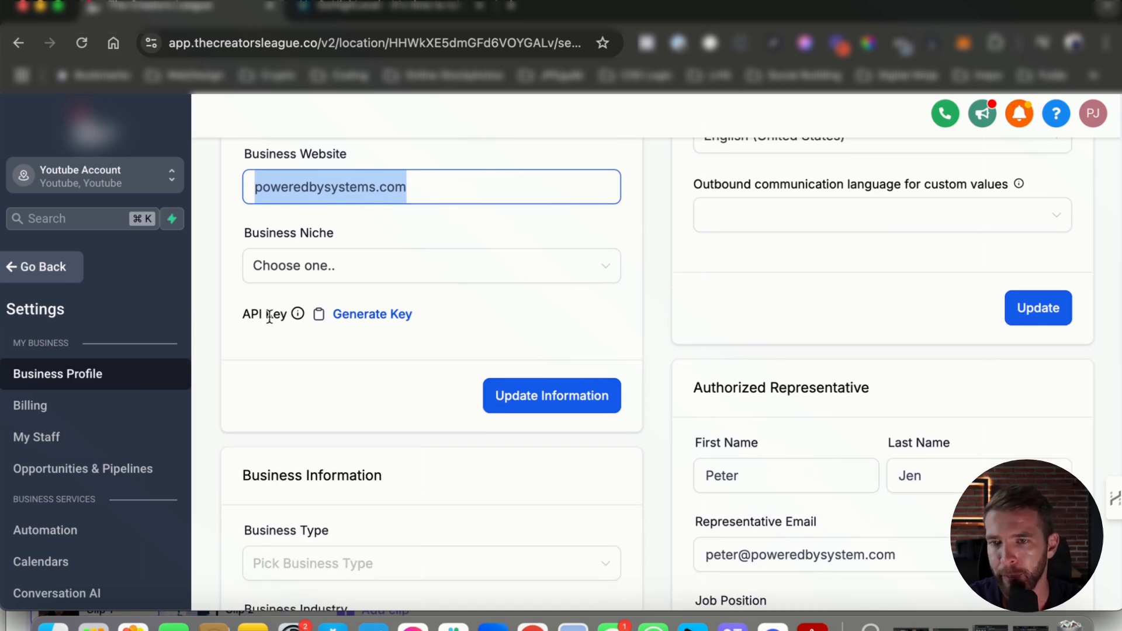
- Generate a new API key for the account, close the copy-key window, and review Business Information
{"action": "left_click", "coordinate": [363, 314]}
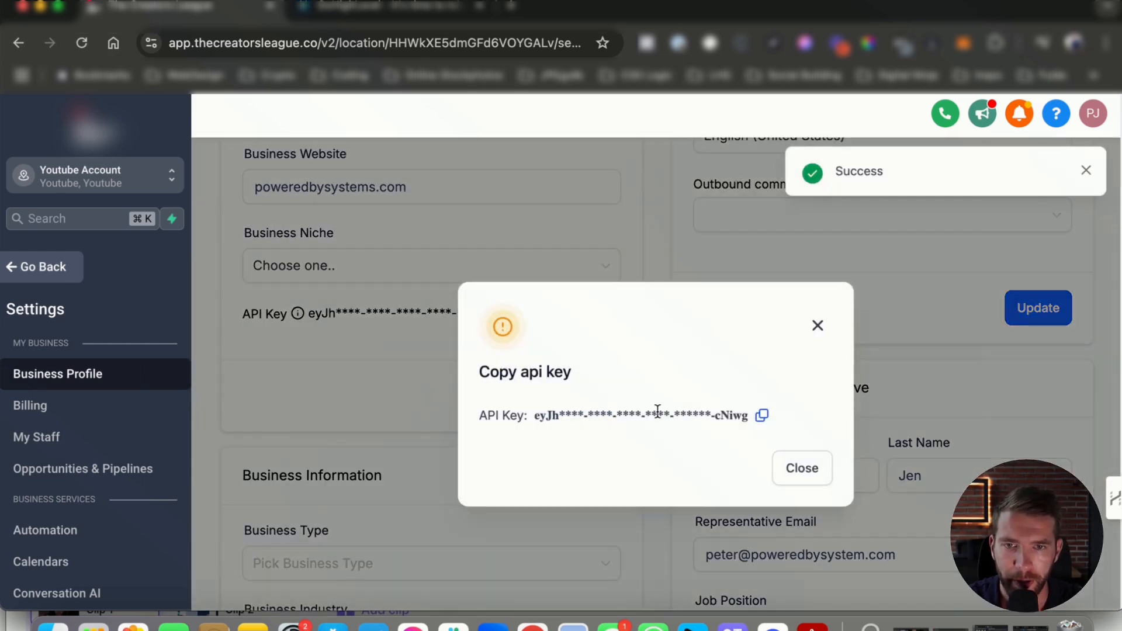
{"action": "left_click", "coordinate": [809, 476]}
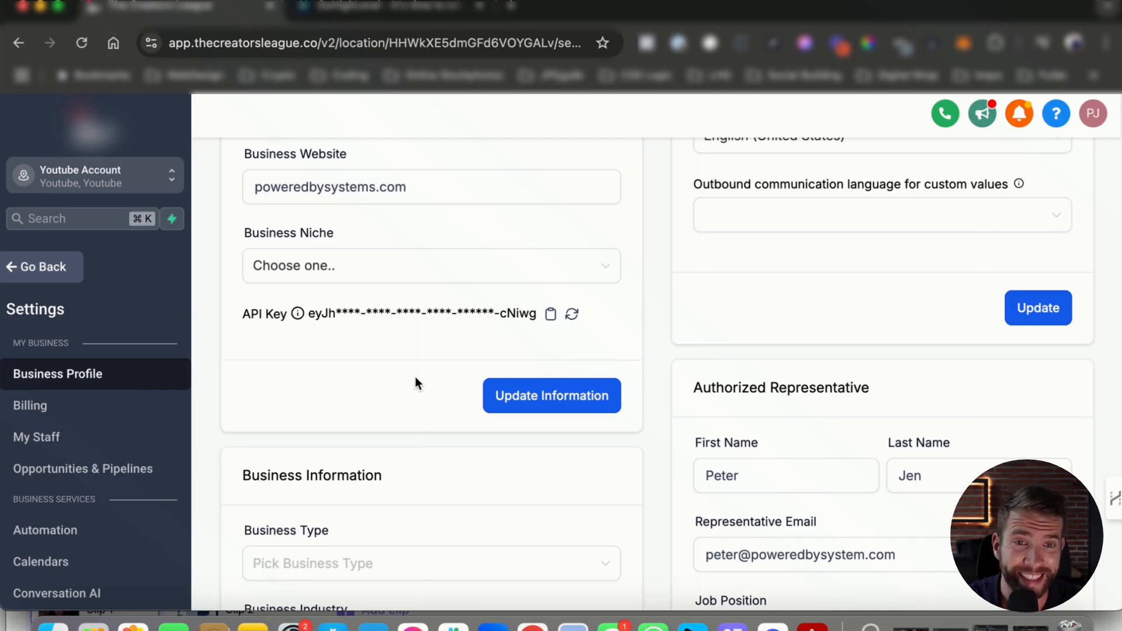
{"action": "scroll", "coordinate": [416, 383], "scroll_direction": "down", "scroll_amount": 1}
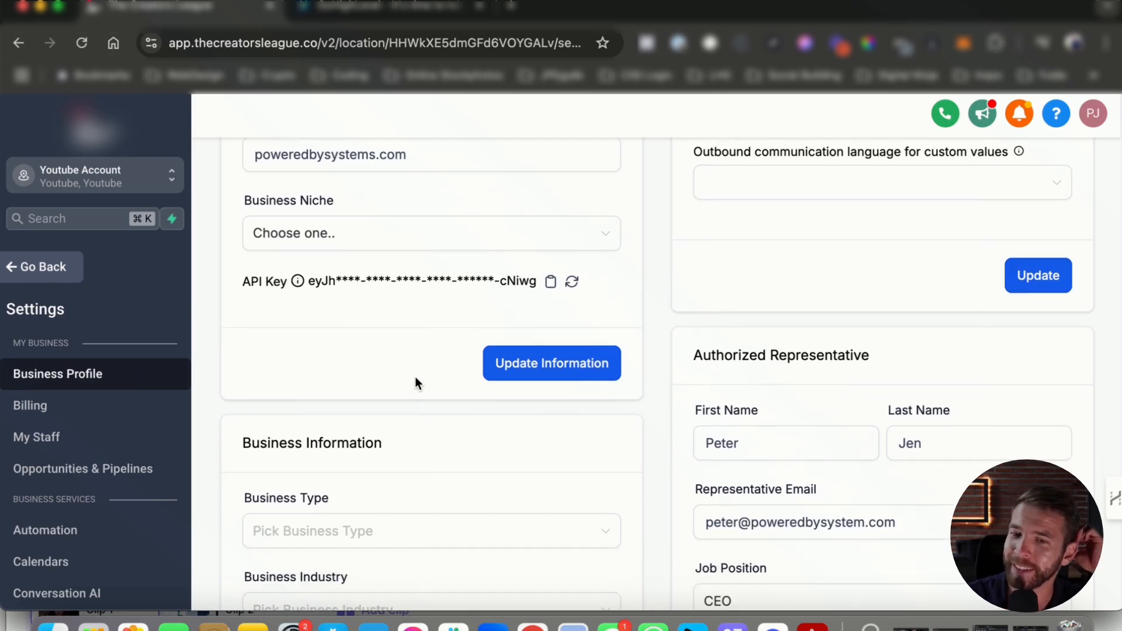
{"action": "scroll", "coordinate": [416, 379], "scroll_direction": "down", "scroll_amount": 5}
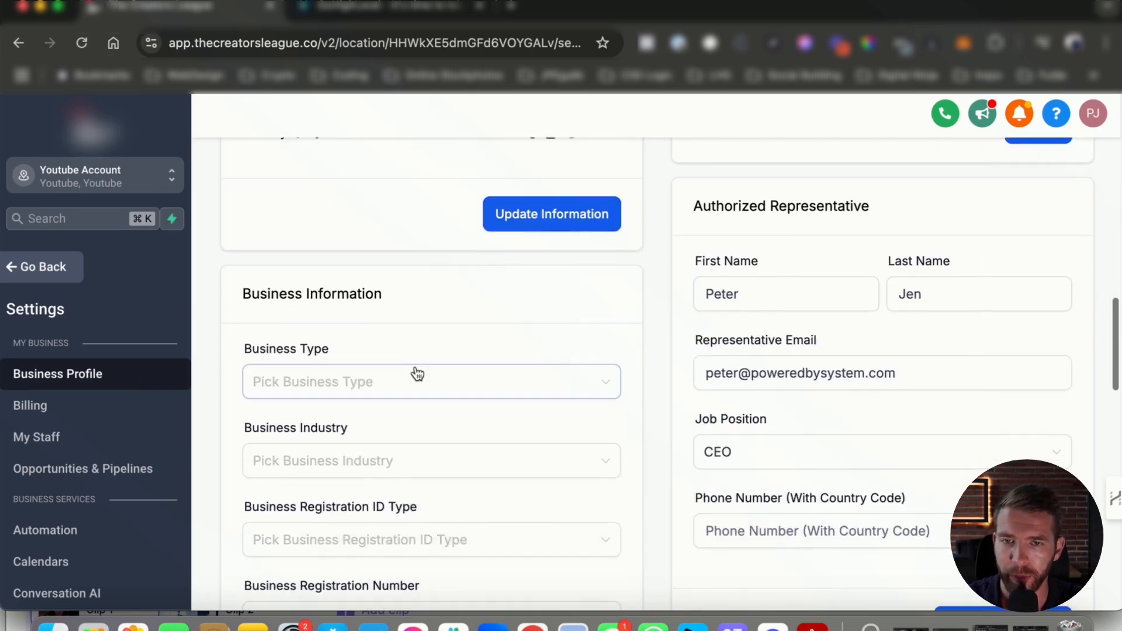
{"action": "scroll", "coordinate": [416, 374], "scroll_direction": "down", "scroll_amount": 2}
{"action": "left_click_drag", "start_coordinate": [252, 237], "coordinate": [383, 238]}
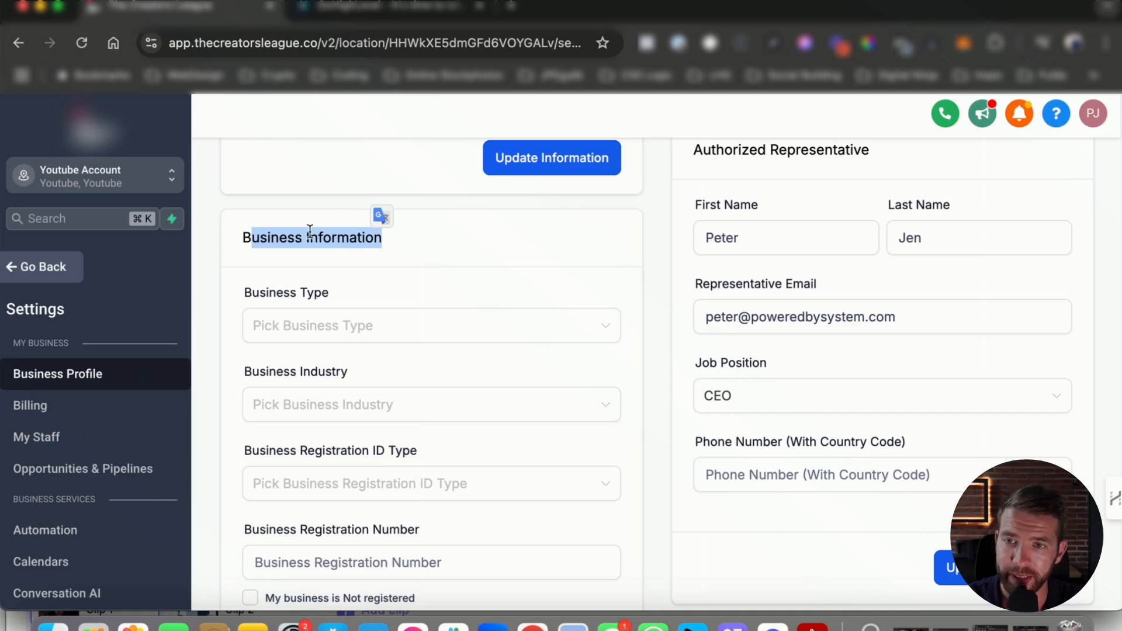
{"action": "scroll", "coordinate": [349, 447], "scroll_direction": "down", "scroll_amount": 8}
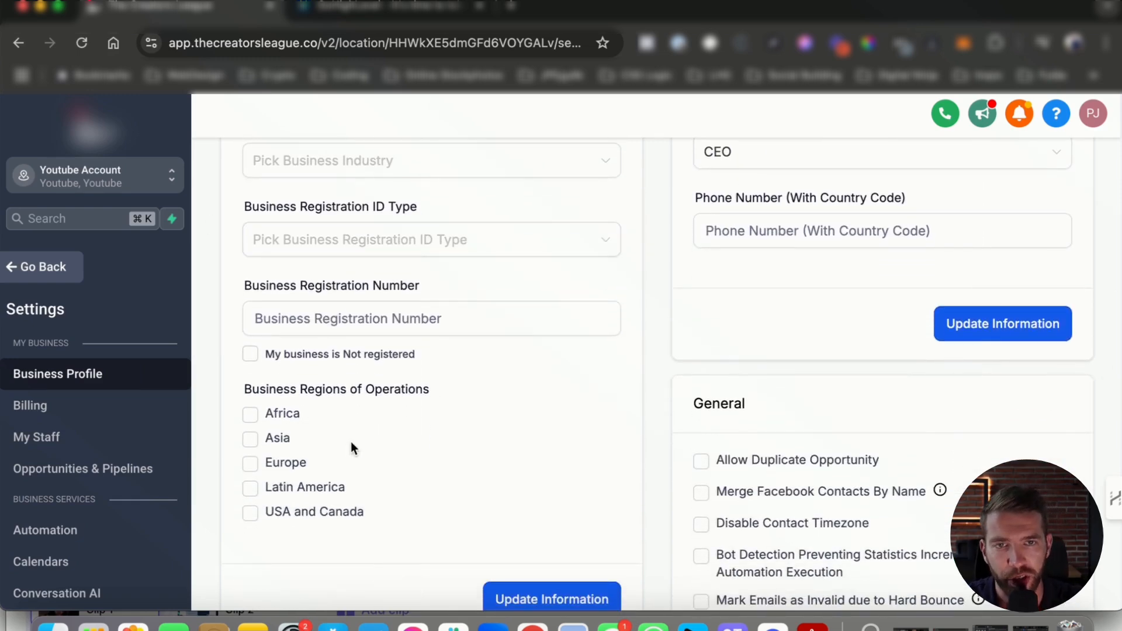
{"action": "scroll", "coordinate": [412, 390], "scroll_direction": "up", "scroll_amount": 8}
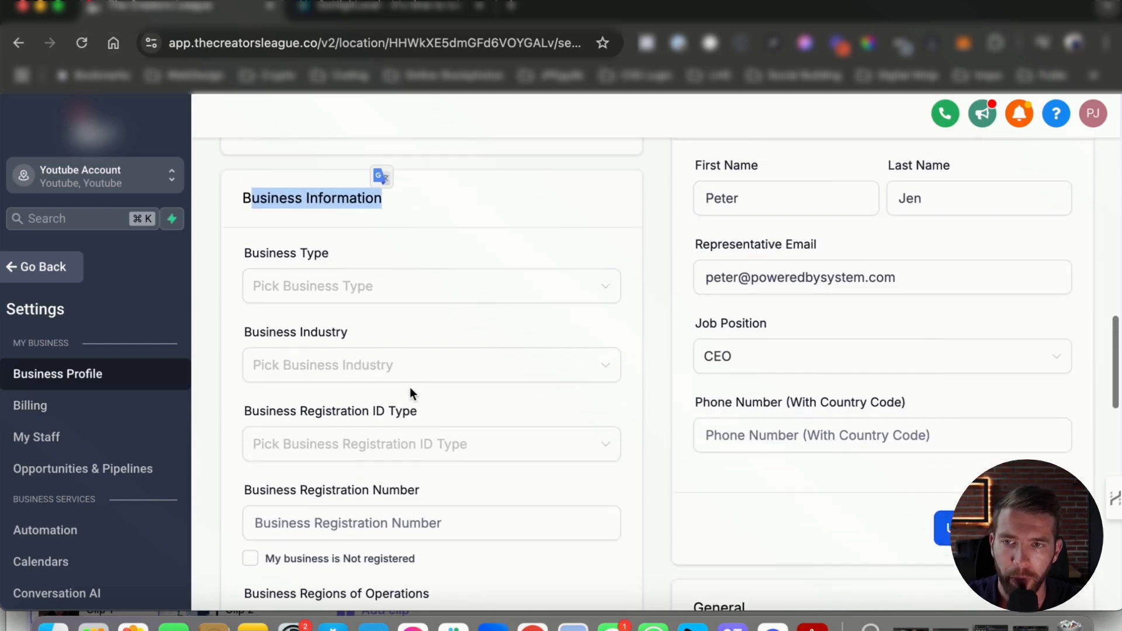
- Set Business Type to Limited Liability Company Or Sole-Proprietorship and Business Industry to Engineering
{"action": "left_click", "coordinate": [314, 316]}
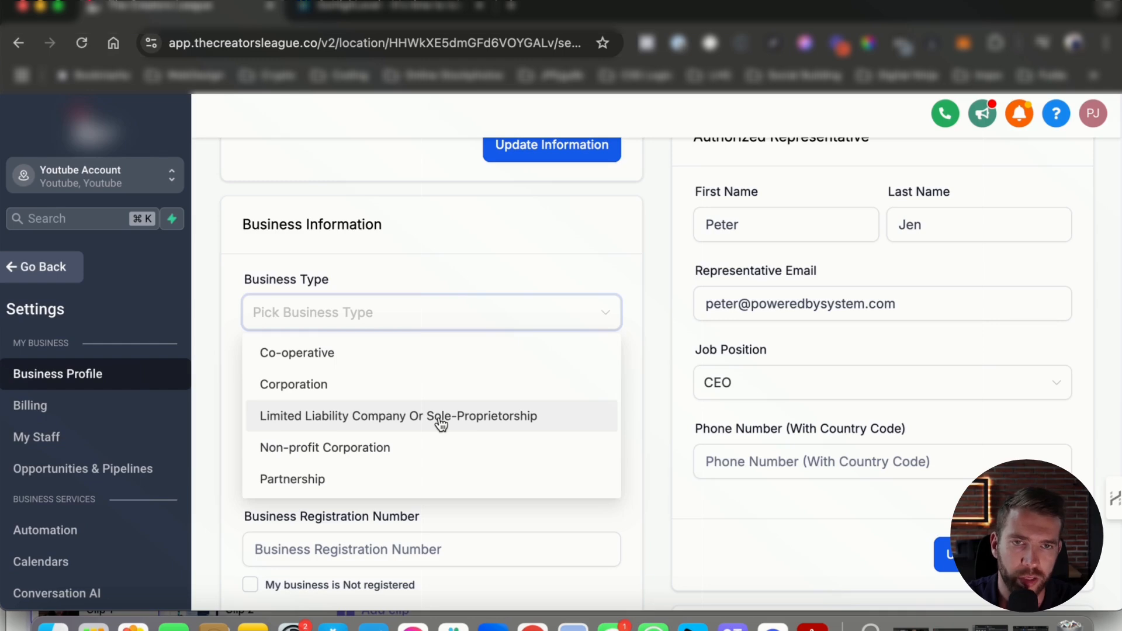
{"action": "left_click", "coordinate": [292, 422]}
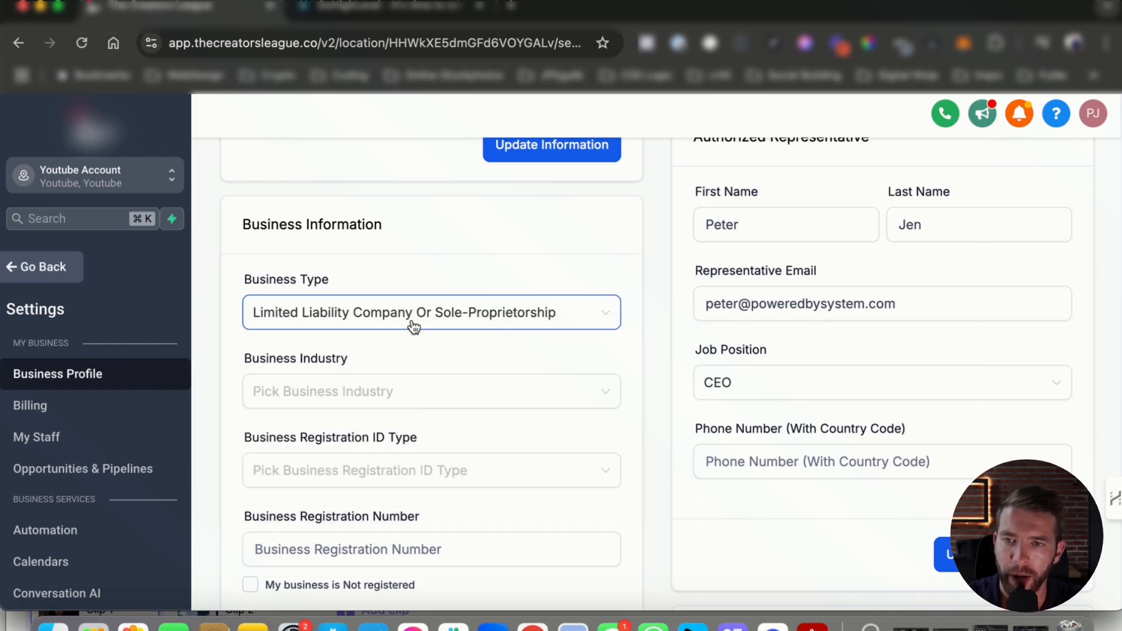
{"action": "scroll", "coordinate": [380, 329], "scroll_direction": "down", "scroll_amount": 3}
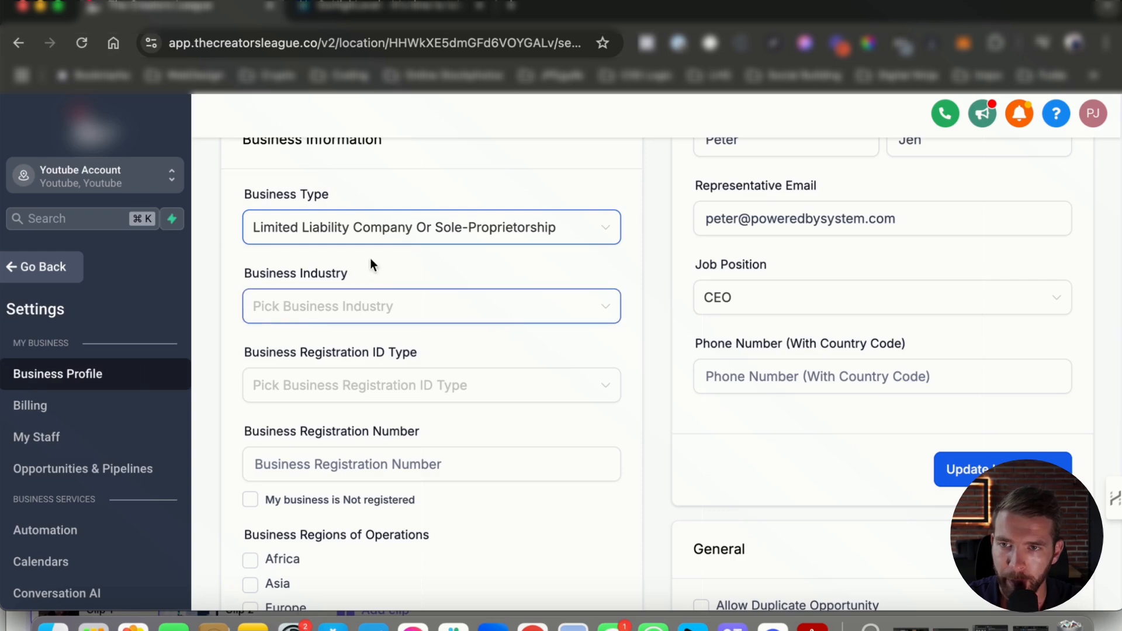
{"action": "left_click", "coordinate": [292, 315]}
{"action": "scroll", "coordinate": [328, 429], "scroll_direction": "down", "scroll_amount": 2}
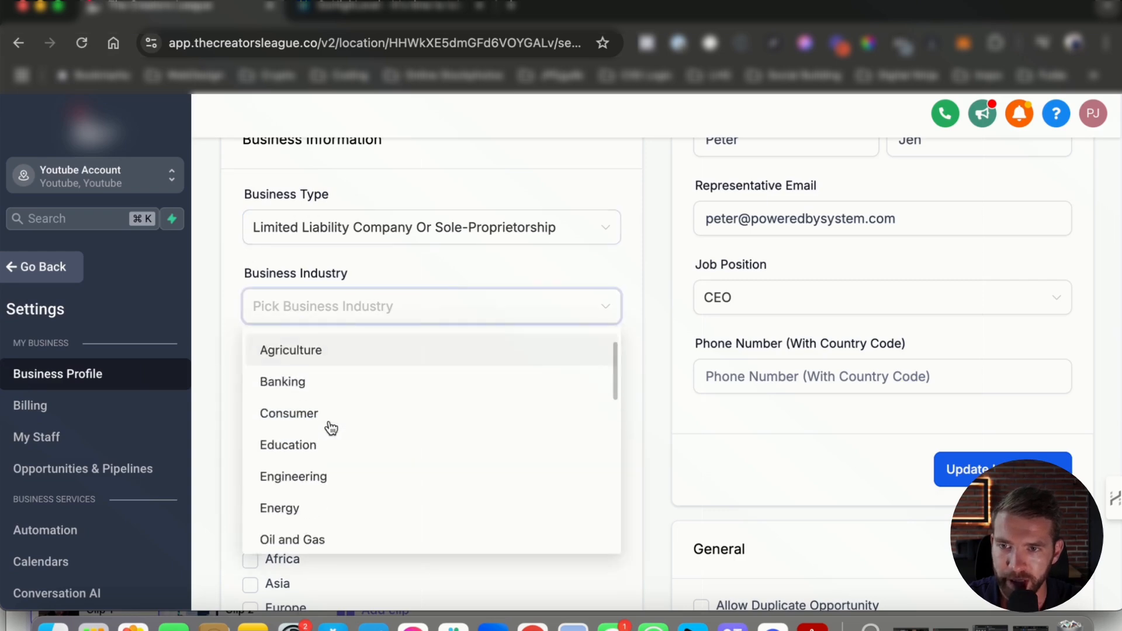
{"action": "left_click", "coordinate": [350, 446]}
- Leave Registration ID Type unset and move to the business registration number field
{"action": "scroll", "coordinate": [352, 352], "scroll_direction": "down", "scroll_amount": 4}
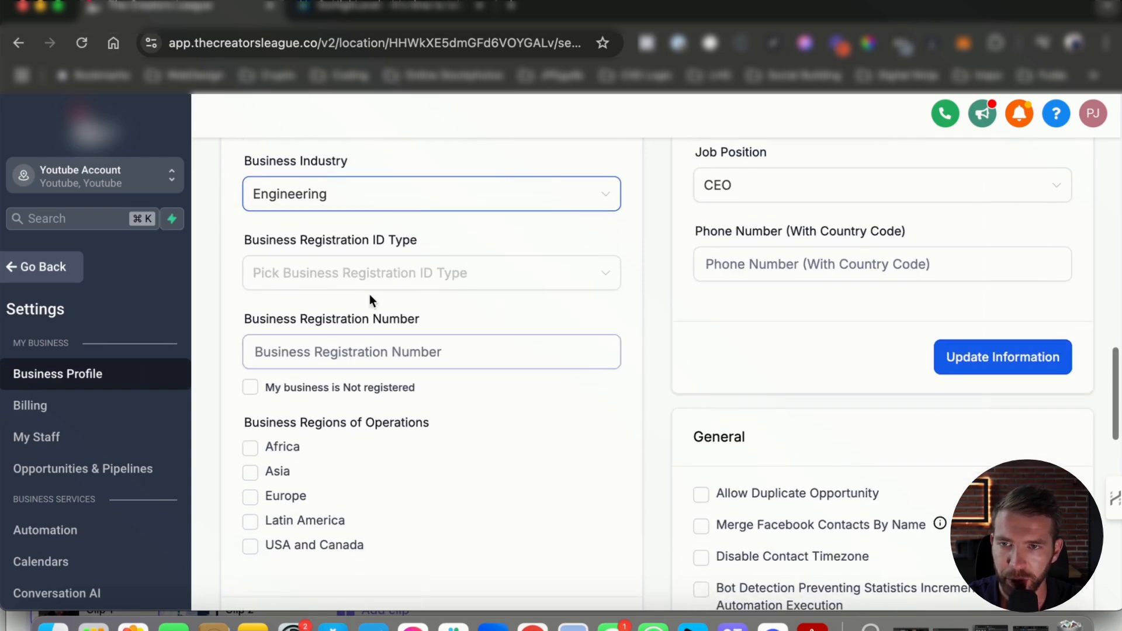
{"action": "left_click", "coordinate": [358, 281]}
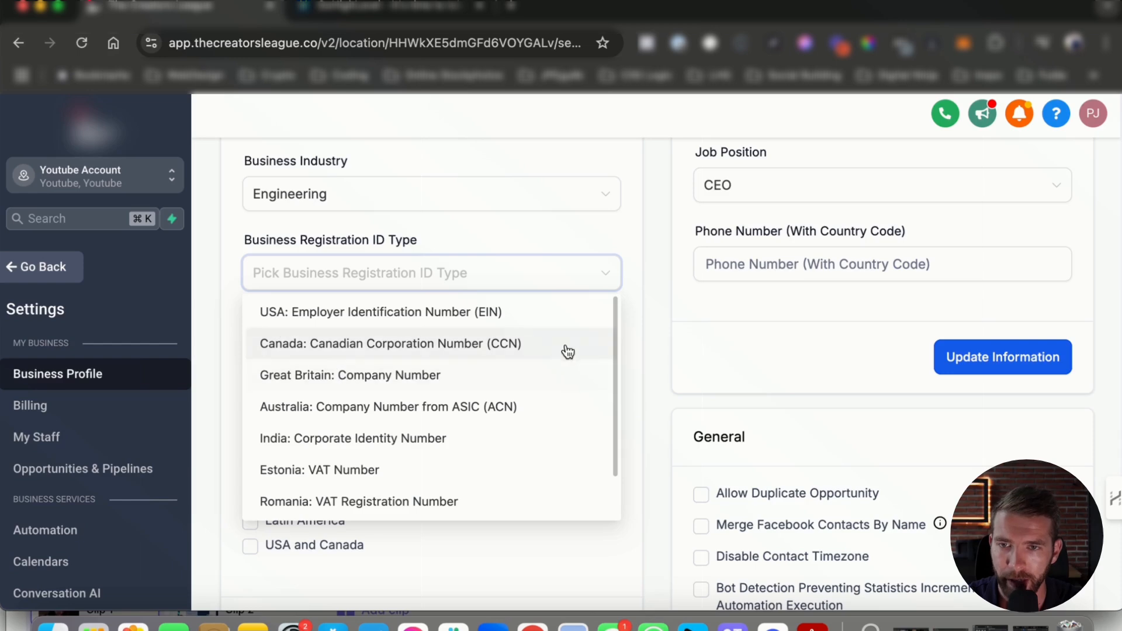
{"action": "scroll", "coordinate": [567, 351], "scroll_direction": "down", "scroll_amount": 2}
{"action": "left_click", "coordinate": [637, 212]}
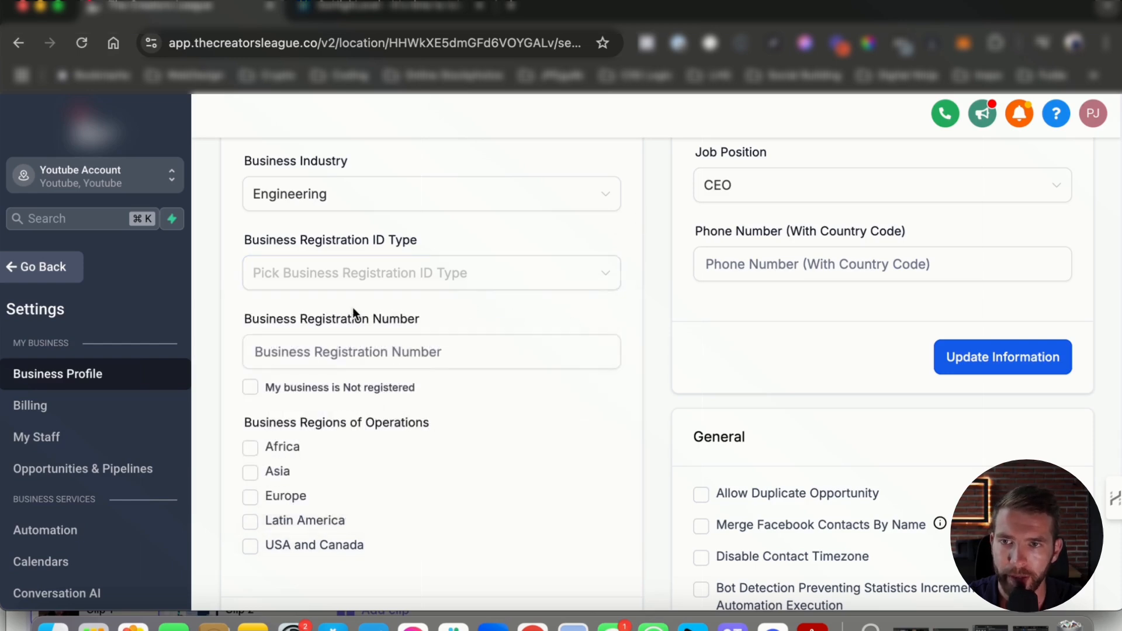
{"action": "scroll", "coordinate": [352, 308], "scroll_direction": "down", "scroll_amount": 1}
{"action": "left_click", "coordinate": [318, 301]}
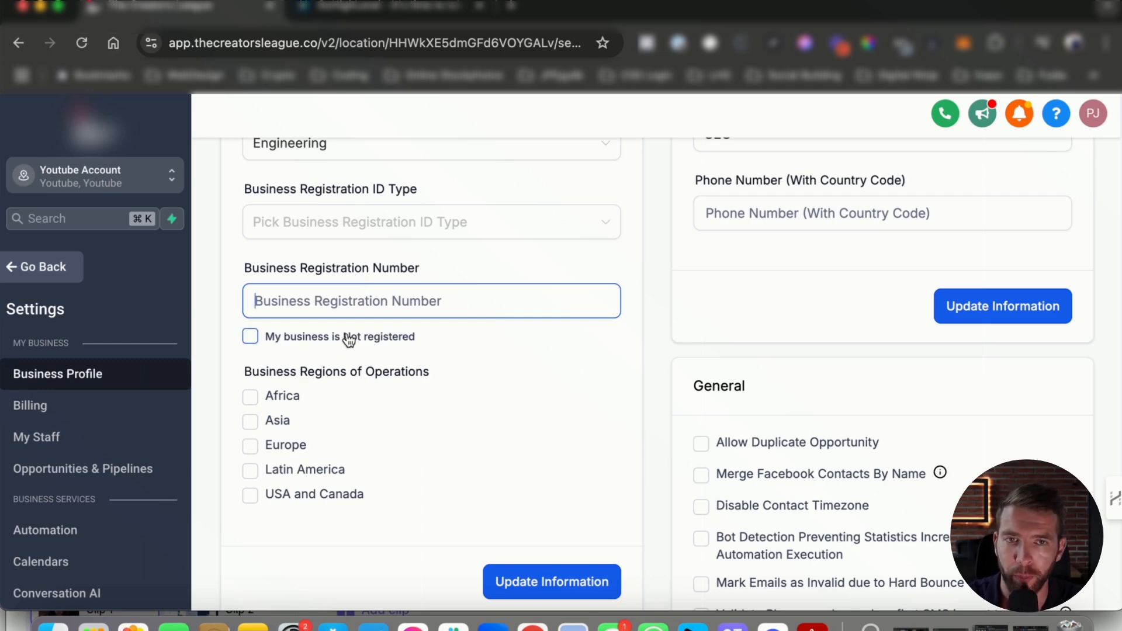
{"action": "scroll", "coordinate": [353, 333], "scroll_direction": "down", "scroll_amount": 2}
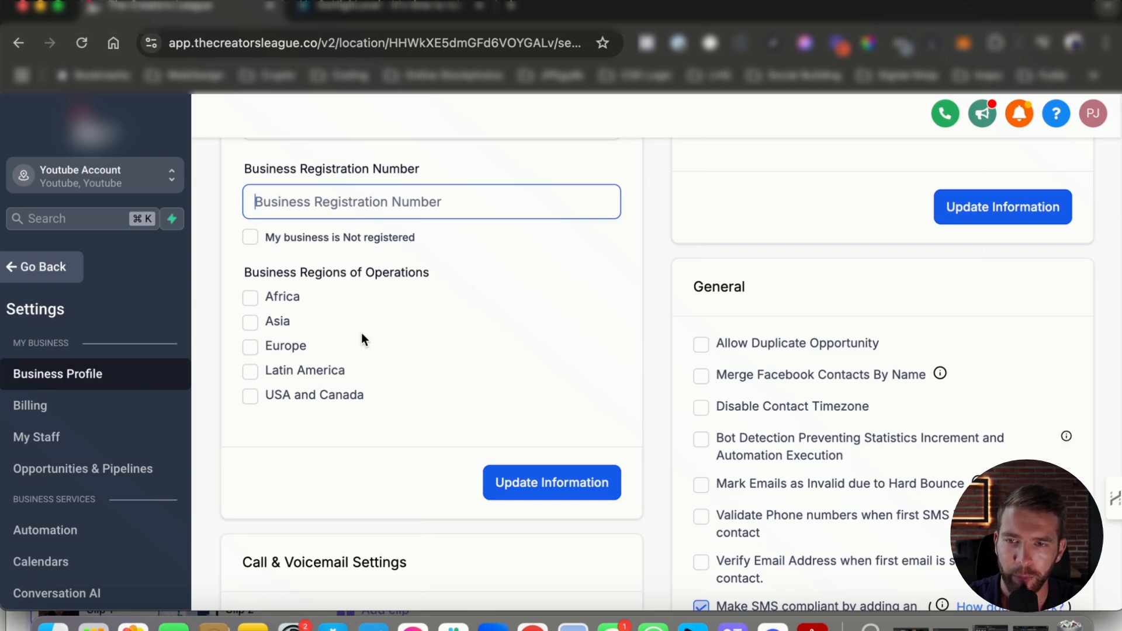
{"action": "scroll", "coordinate": [362, 338], "scroll_direction": "down", "scroll_amount": 1}
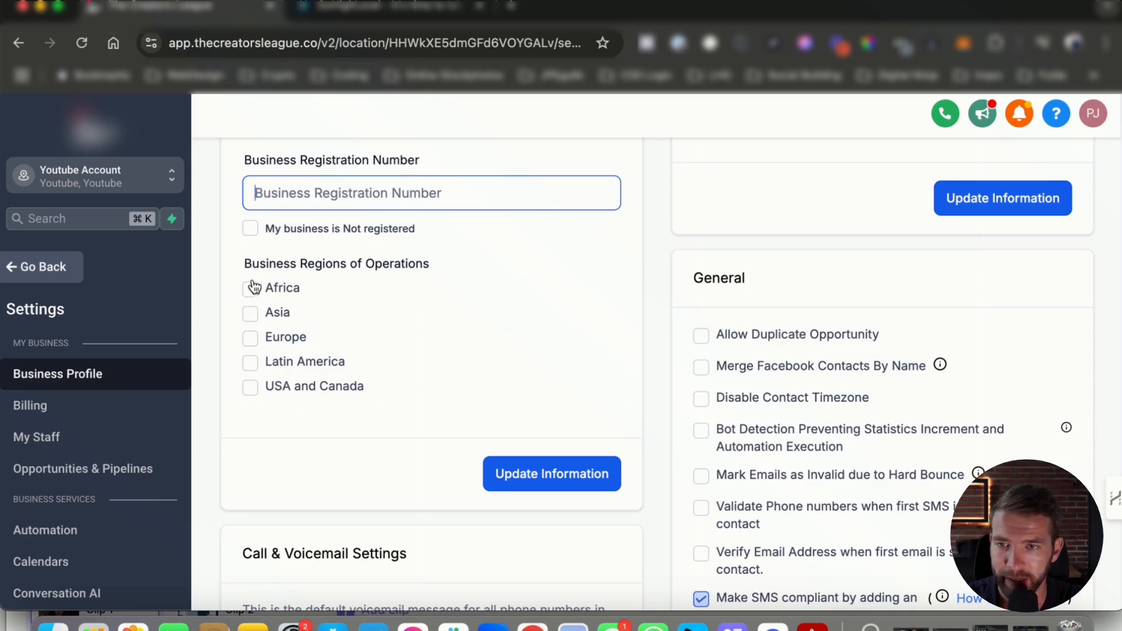
{"action": "scroll", "coordinate": [260, 321], "scroll_direction": "down", "scroll_amount": 2}
{"action": "scroll", "coordinate": [269, 330], "scroll_direction": "down", "scroll_amount": 6}
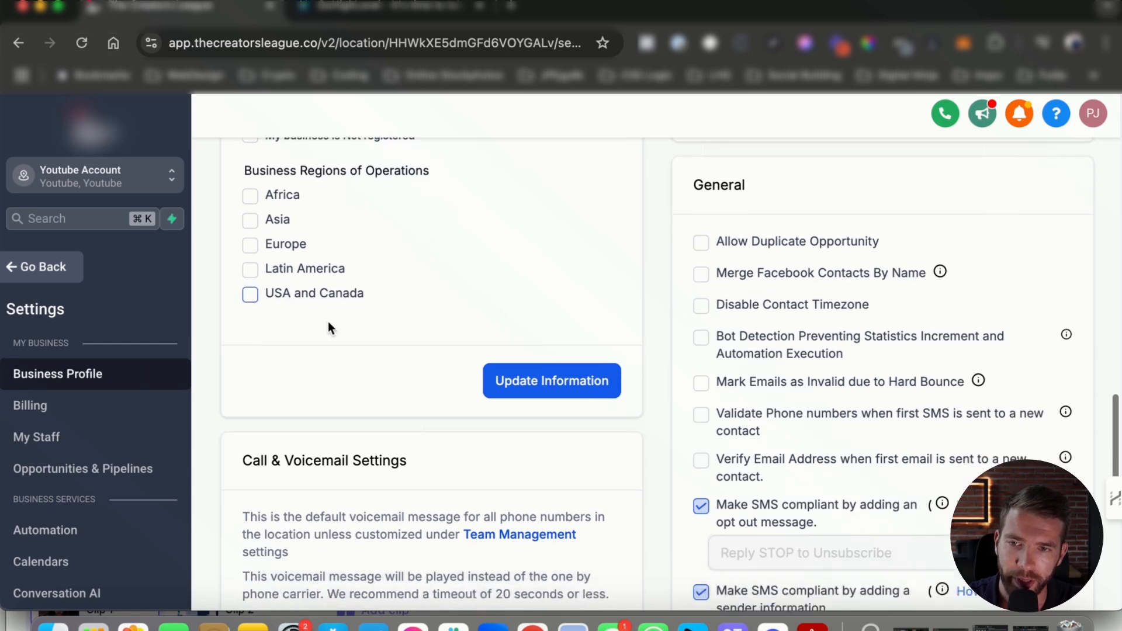
{"action": "scroll", "coordinate": [489, 342], "scroll_direction": "down", "scroll_amount": 2}
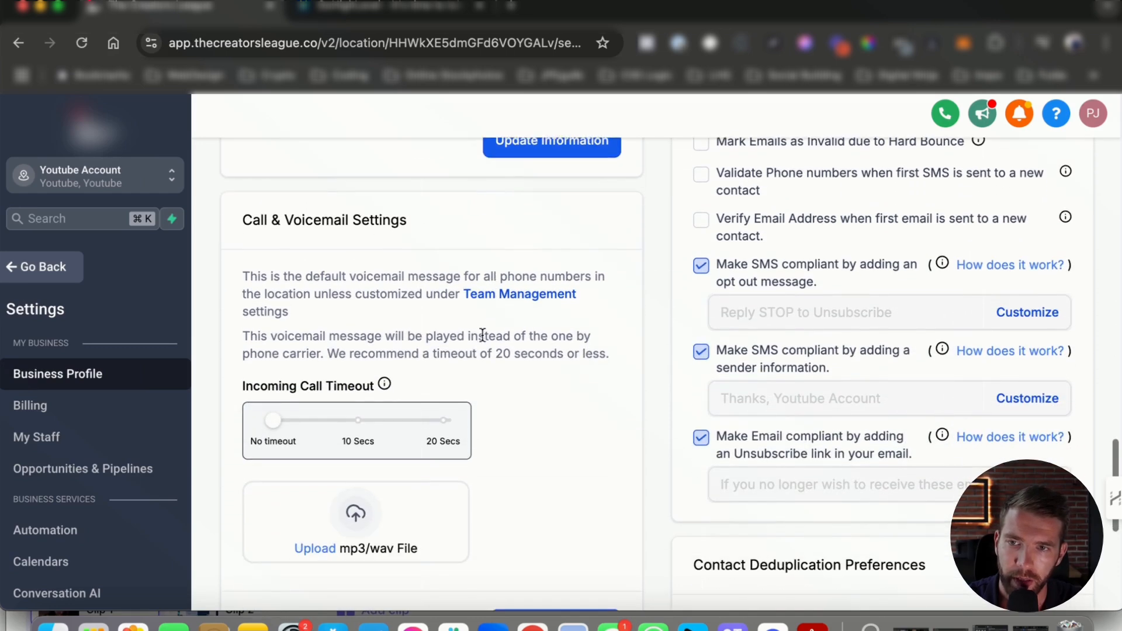
{"action": "left_click_drag", "start_coordinate": [251, 220], "coordinate": [420, 226]}
{"action": "scroll", "coordinate": [420, 226], "scroll_direction": "down", "scroll_amount": 4}
{"action": "scroll", "coordinate": [426, 228], "scroll_direction": "up", "scroll_amount": 4}
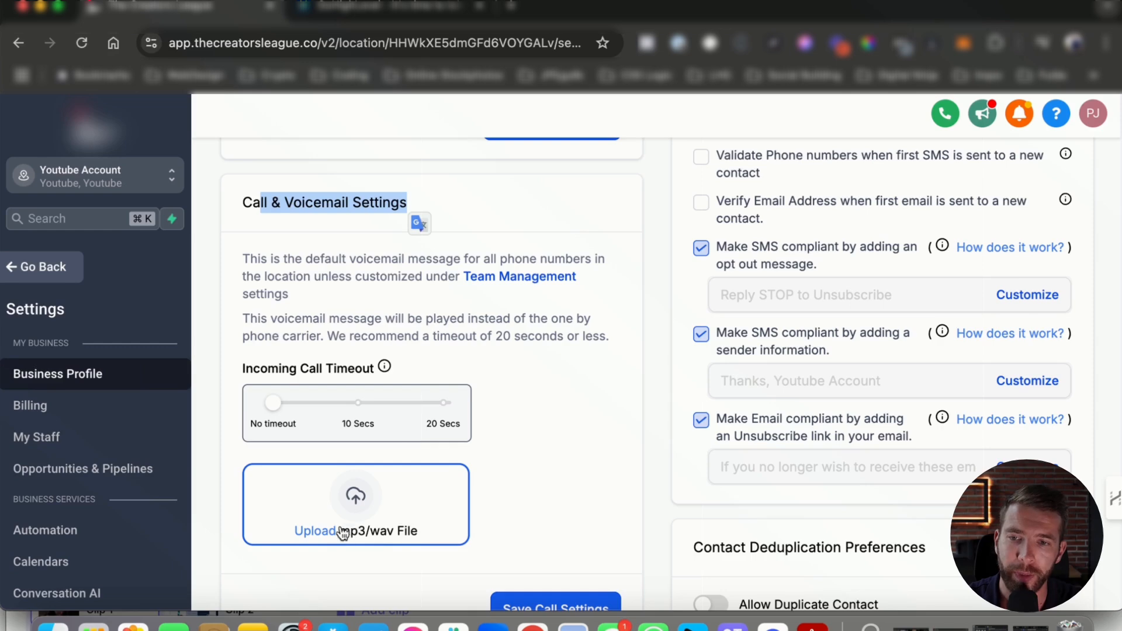
{"action": "scroll", "coordinate": [363, 452], "scroll_direction": "down", "scroll_amount": 1}
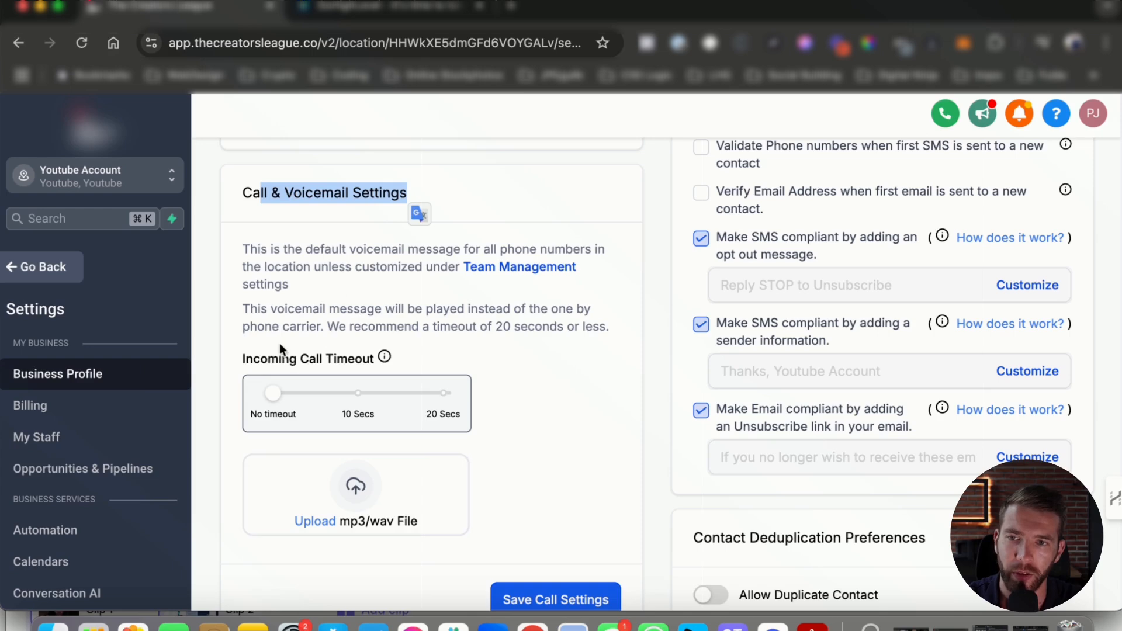
{"action": "left_click_drag", "start_coordinate": [250, 362], "coordinate": [393, 364]}
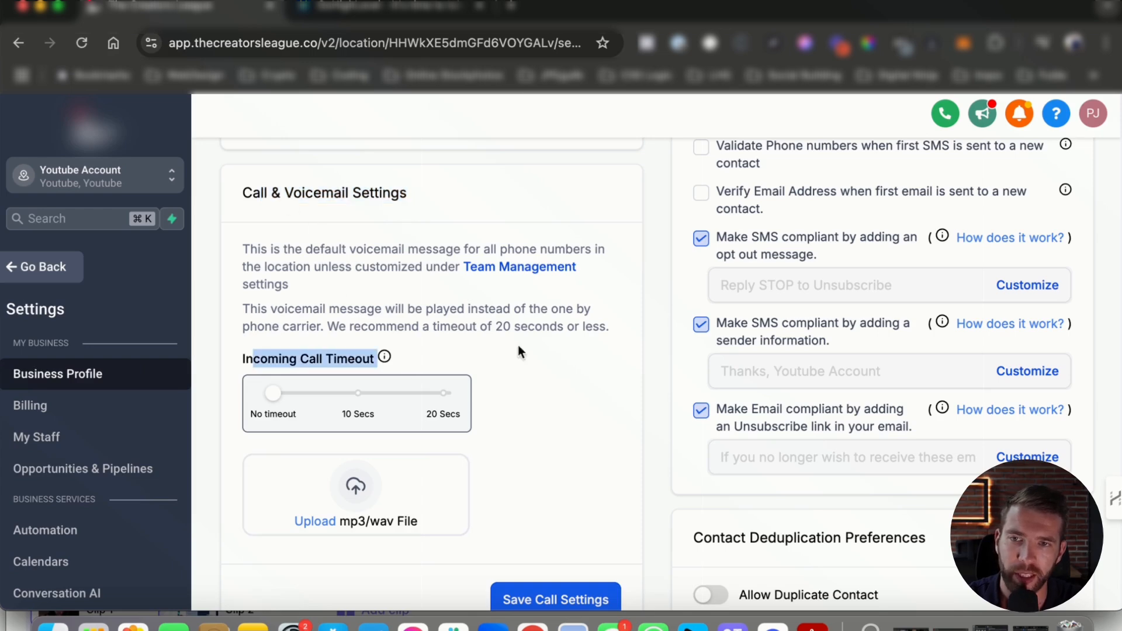
{"action": "scroll", "coordinate": [525, 357], "scroll_direction": "down", "scroll_amount": 3}
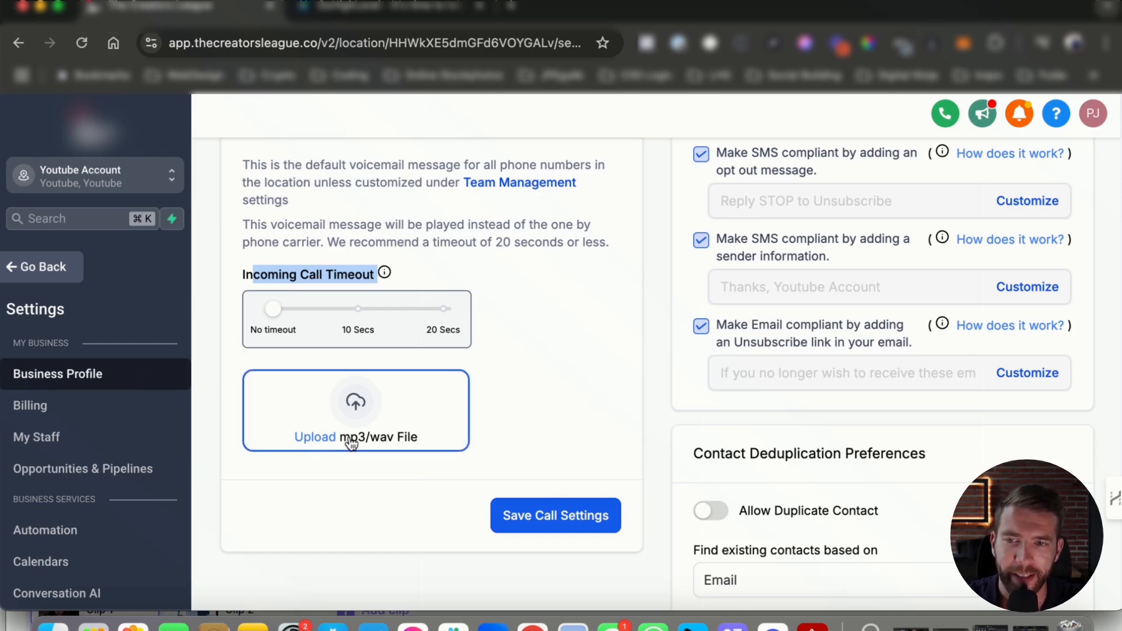
{"action": "scroll", "coordinate": [554, 446], "scroll_direction": "up", "scroll_amount": 3}
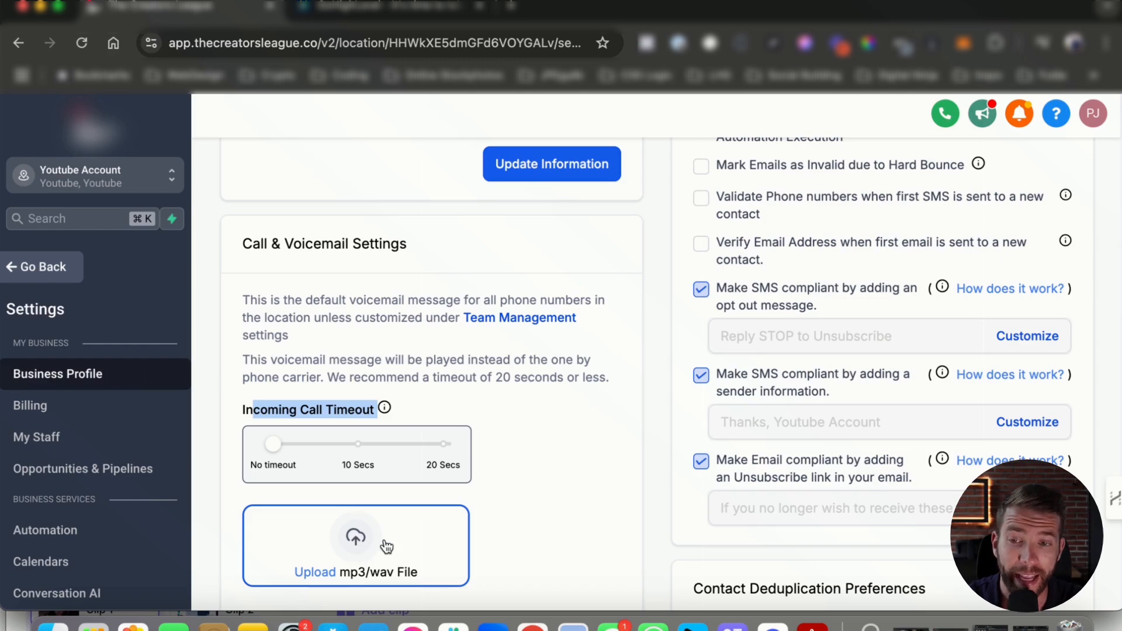
{"action": "scroll", "coordinate": [660, 540], "scroll_direction": "up", "scroll_amount": 8}
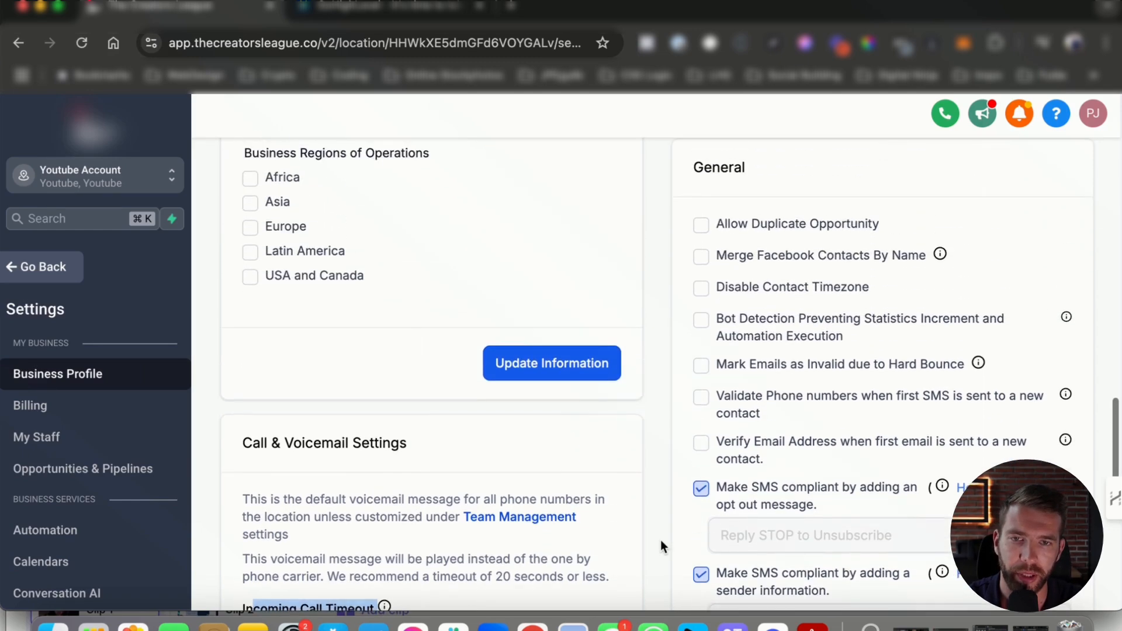
{"action": "scroll", "coordinate": [723, 220], "scroll_direction": "up", "scroll_amount": 6}
{"action": "scroll", "coordinate": [786, 399], "scroll_direction": "down", "scroll_amount": 7}
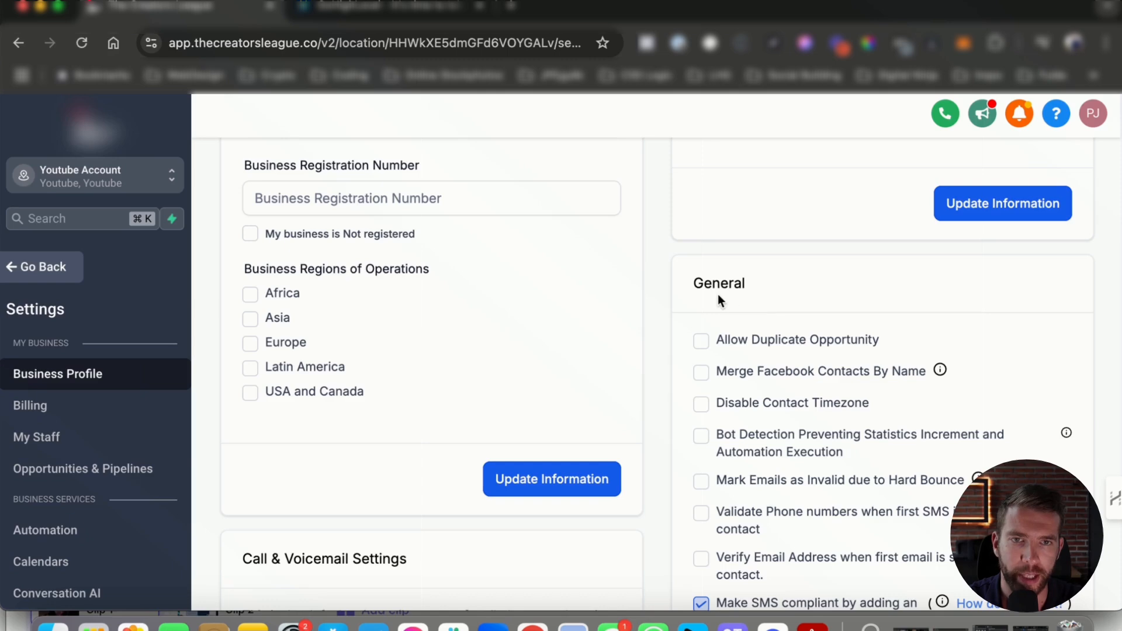
{"action": "left_click_drag", "start_coordinate": [683, 279], "coordinate": [807, 300]}
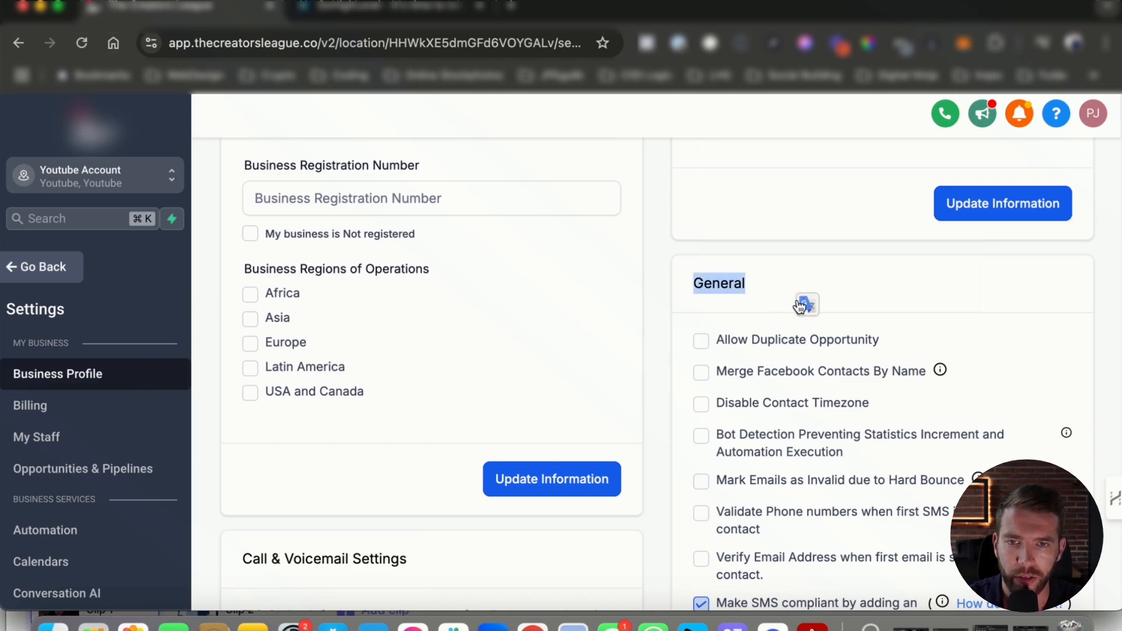
{"action": "scroll", "coordinate": [830, 356], "scroll_direction": "down", "scroll_amount": 1}
{"action": "left_click", "coordinate": [731, 267]}
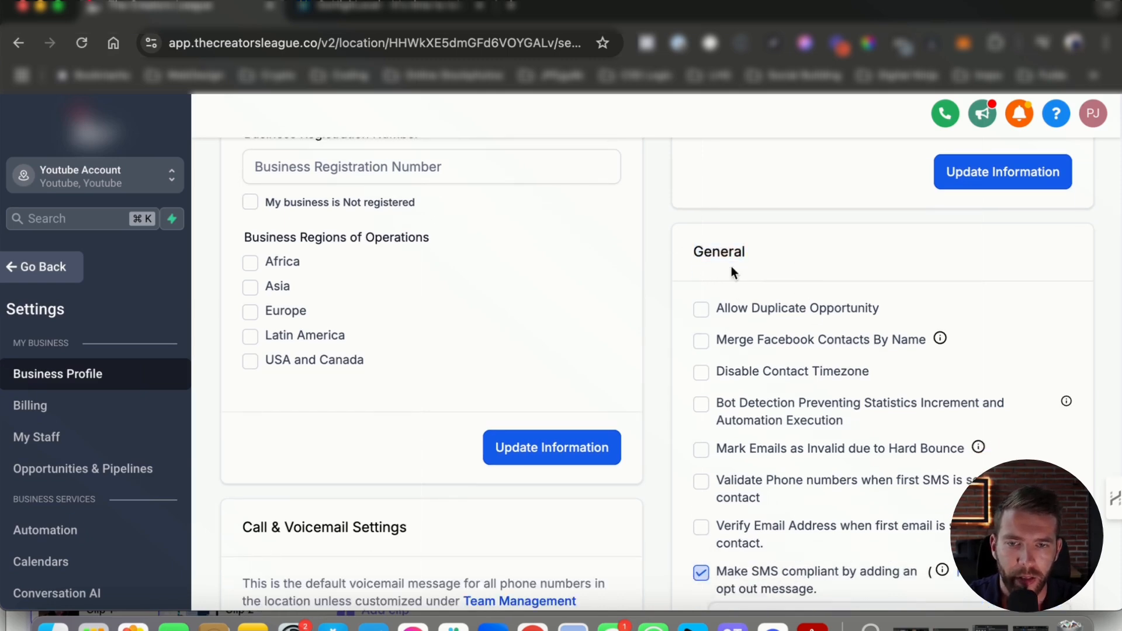
{"action": "scroll", "coordinate": [754, 374], "scroll_direction": "down", "scroll_amount": 4}
{"action": "scroll", "coordinate": [777, 330], "scroll_direction": "up", "scroll_amount": 5}
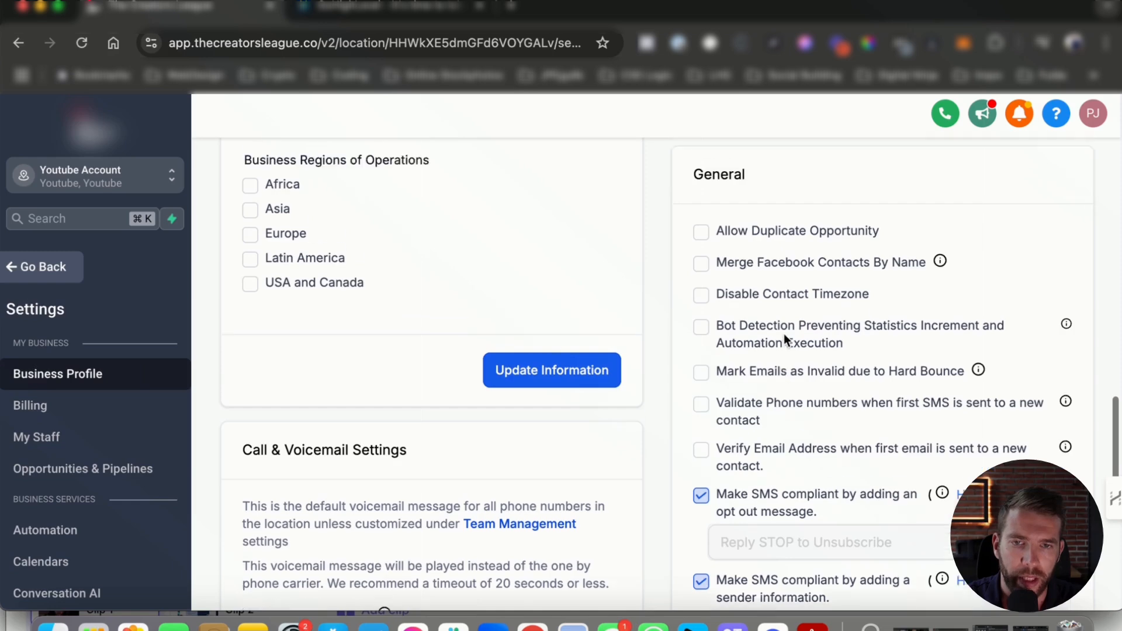
{"action": "scroll", "coordinate": [780, 336], "scroll_direction": "up", "scroll_amount": 1}
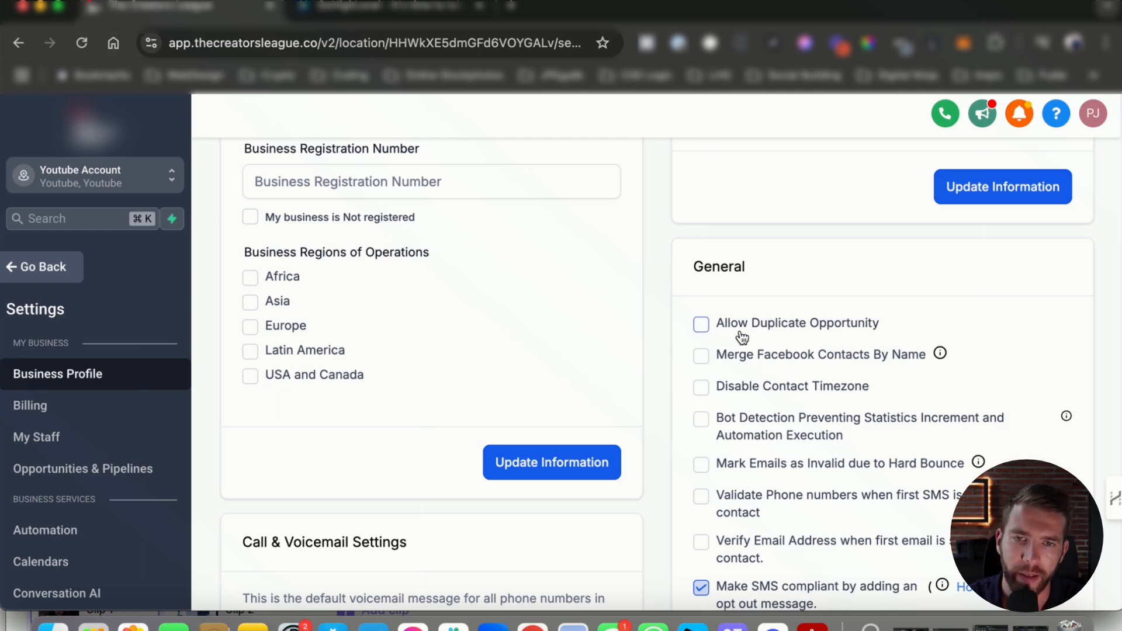
{"action": "scroll", "coordinate": [722, 330], "scroll_direction": "down", "scroll_amount": 1}
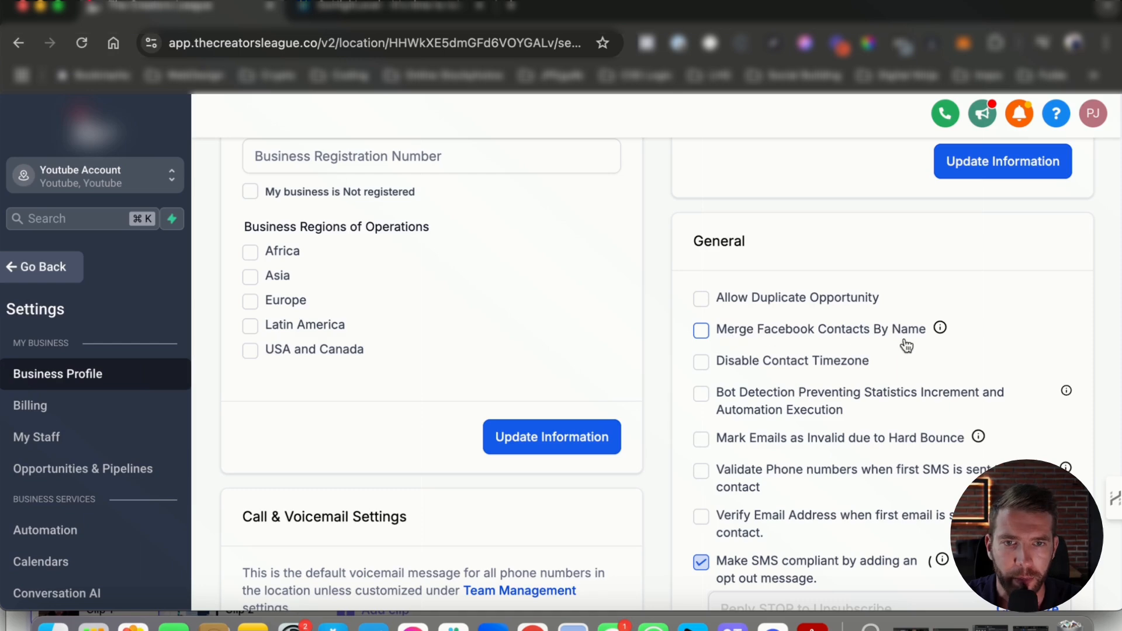
{"action": "mouse_move", "coordinate": [939, 328]}
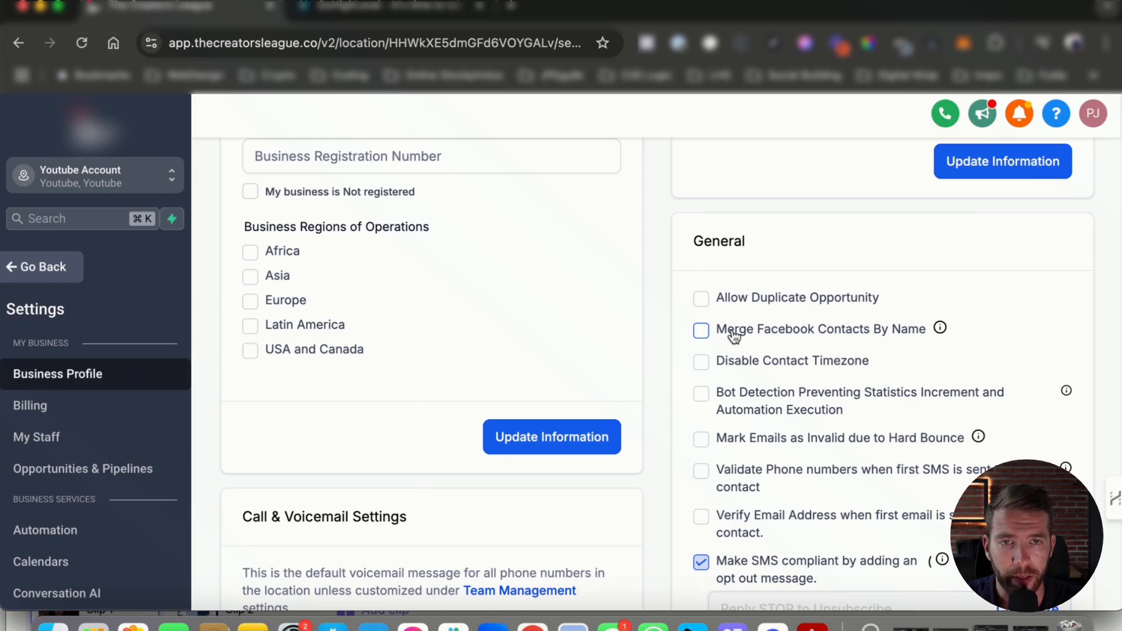
- Scroll through the General settings card and read the tooltips for its options
{"action": "scroll", "coordinate": [708, 330], "scroll_direction": "down", "scroll_amount": 1}
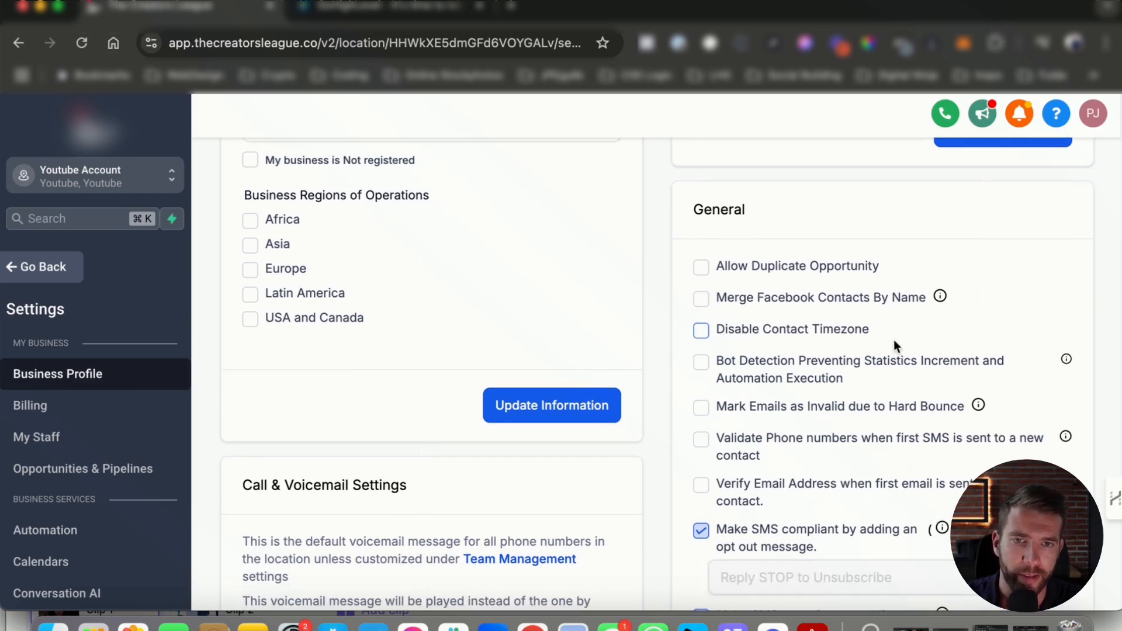
{"action": "scroll", "coordinate": [765, 333], "scroll_direction": "down", "scroll_amount": 2}
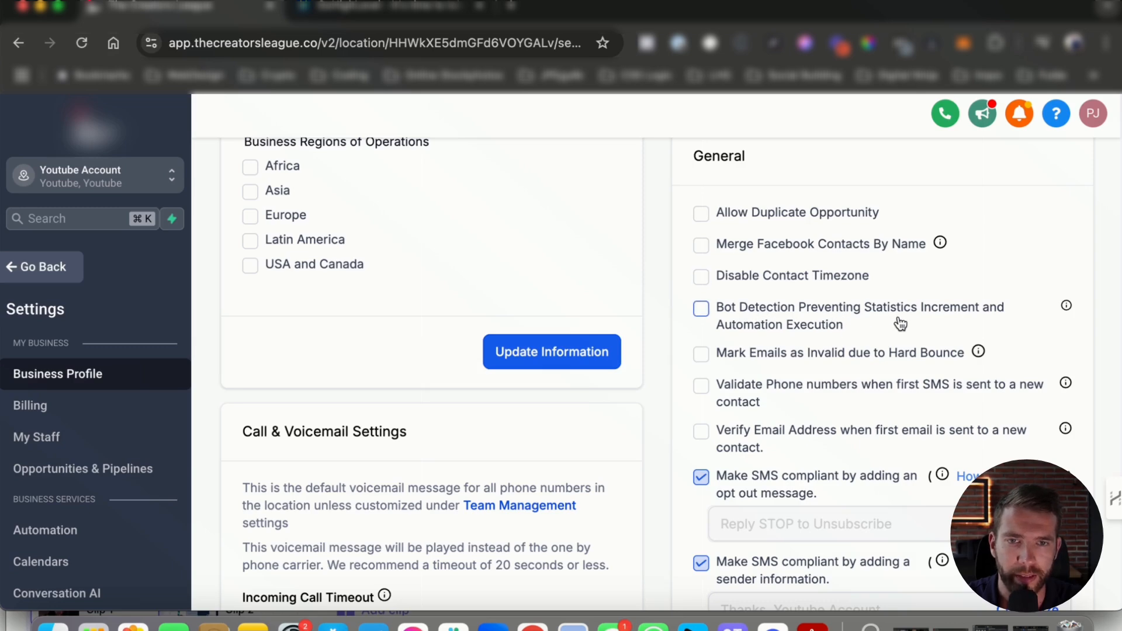
{"action": "scroll", "coordinate": [809, 336], "scroll_direction": "down", "scroll_amount": 1}
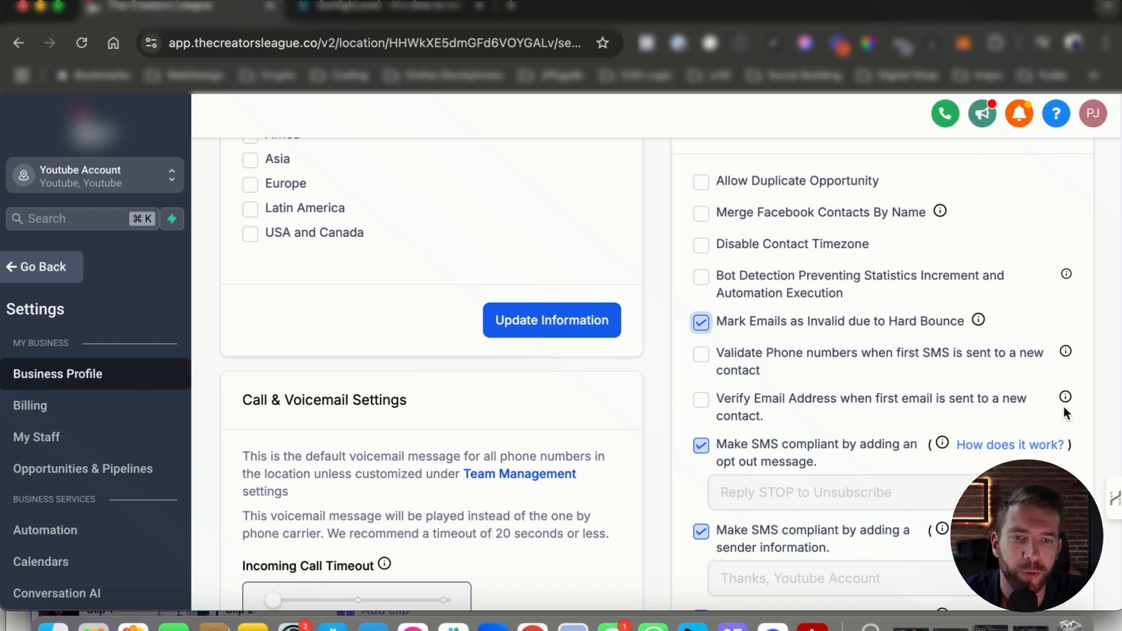
{"action": "scroll", "coordinate": [1063, 409], "scroll_direction": "down", "scroll_amount": 1}
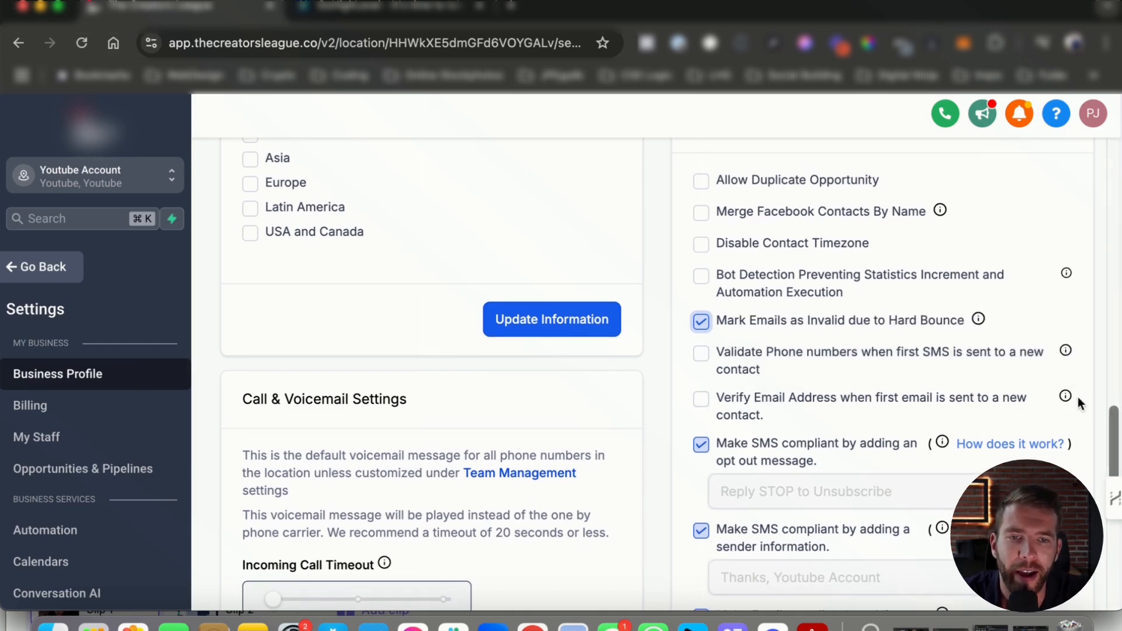
{"action": "mouse_move", "coordinate": [1064, 398]}
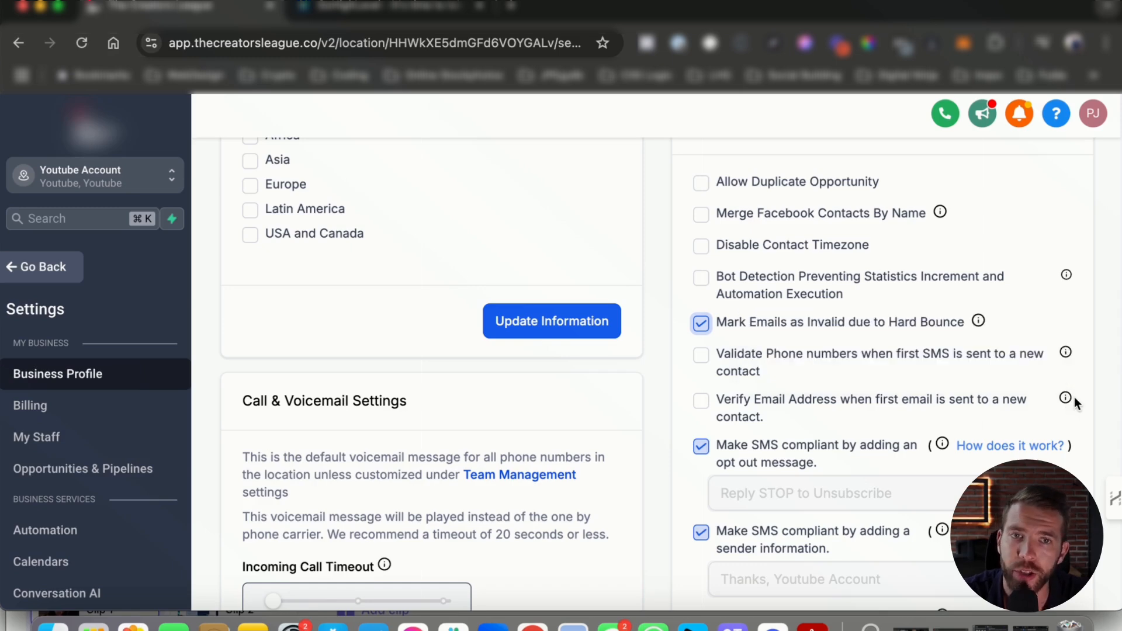
{"action": "mouse_move", "coordinate": [1065, 353]}
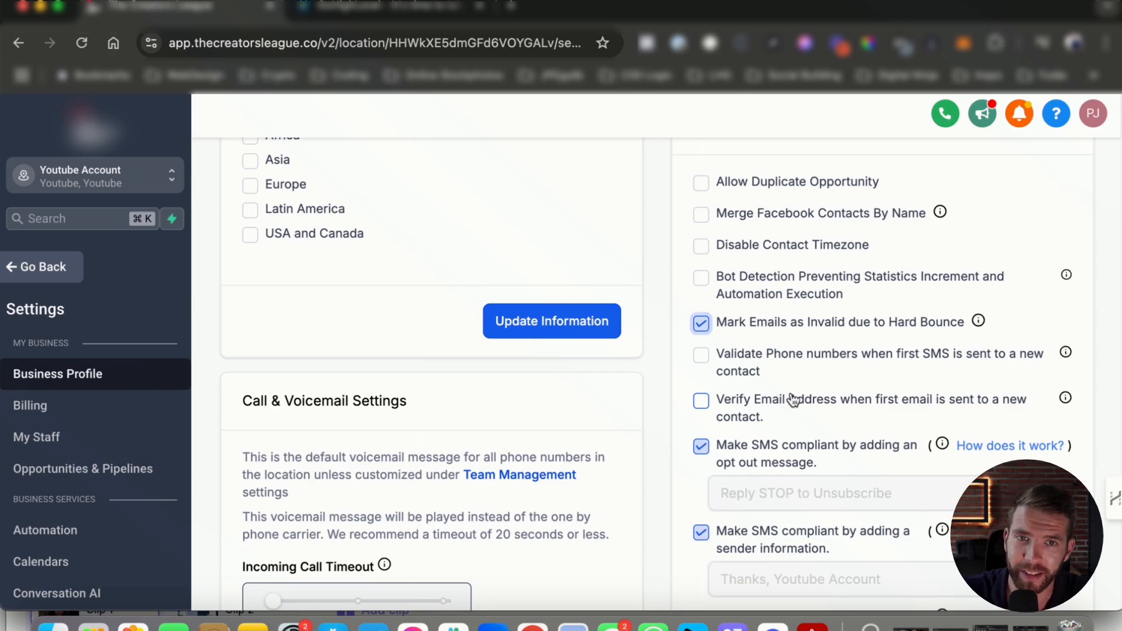
{"action": "mouse_move", "coordinate": [1067, 400]}
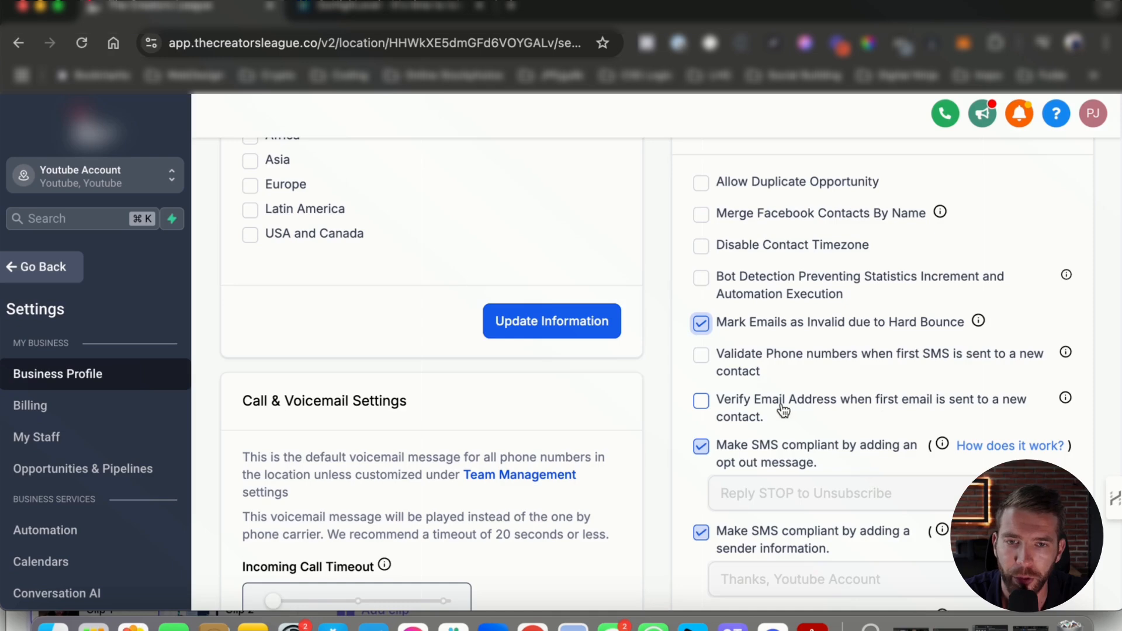
{"action": "scroll", "coordinate": [724, 374], "scroll_direction": "down", "scroll_amount": 1}
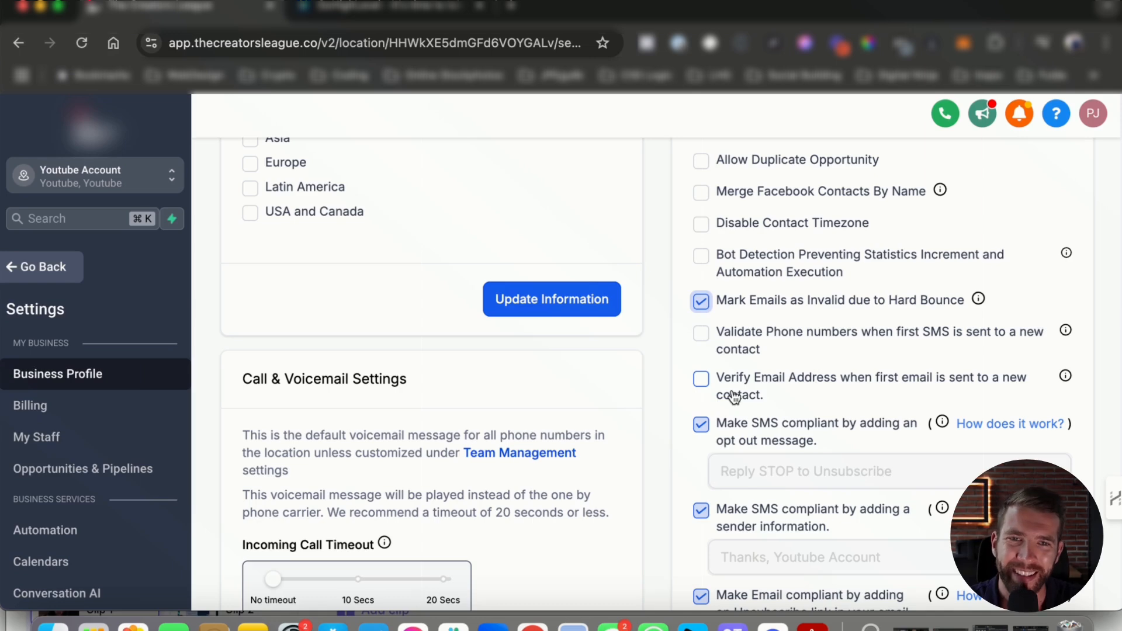
{"action": "scroll", "coordinate": [825, 409], "scroll_direction": "up", "scroll_amount": 1}
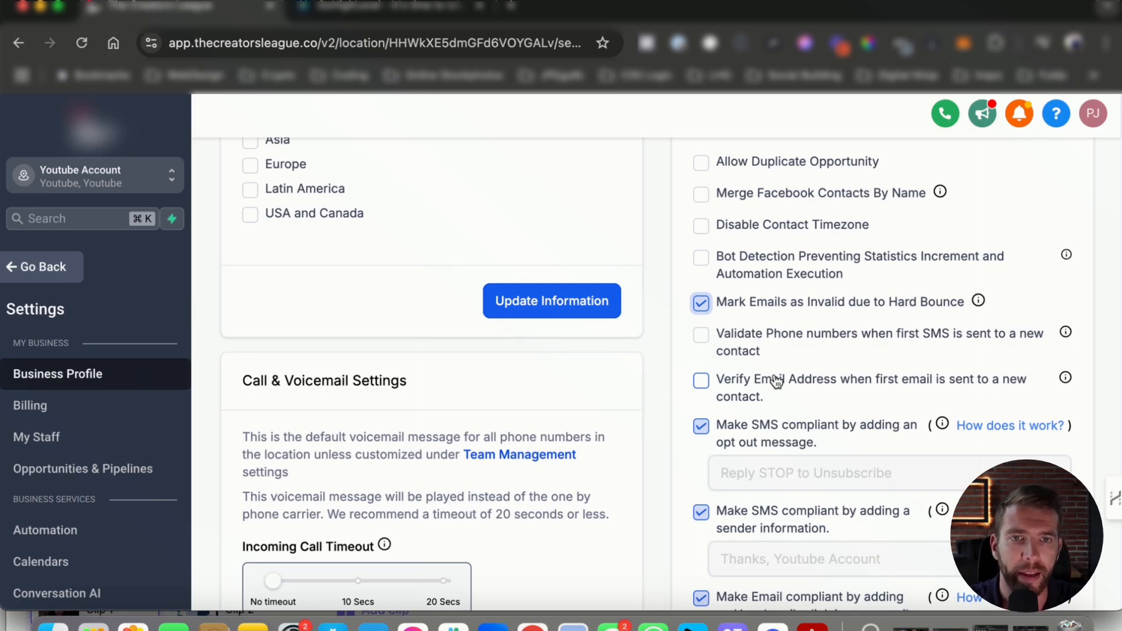
{"action": "scroll", "coordinate": [769, 430], "scroll_direction": "down", "scroll_amount": 2}
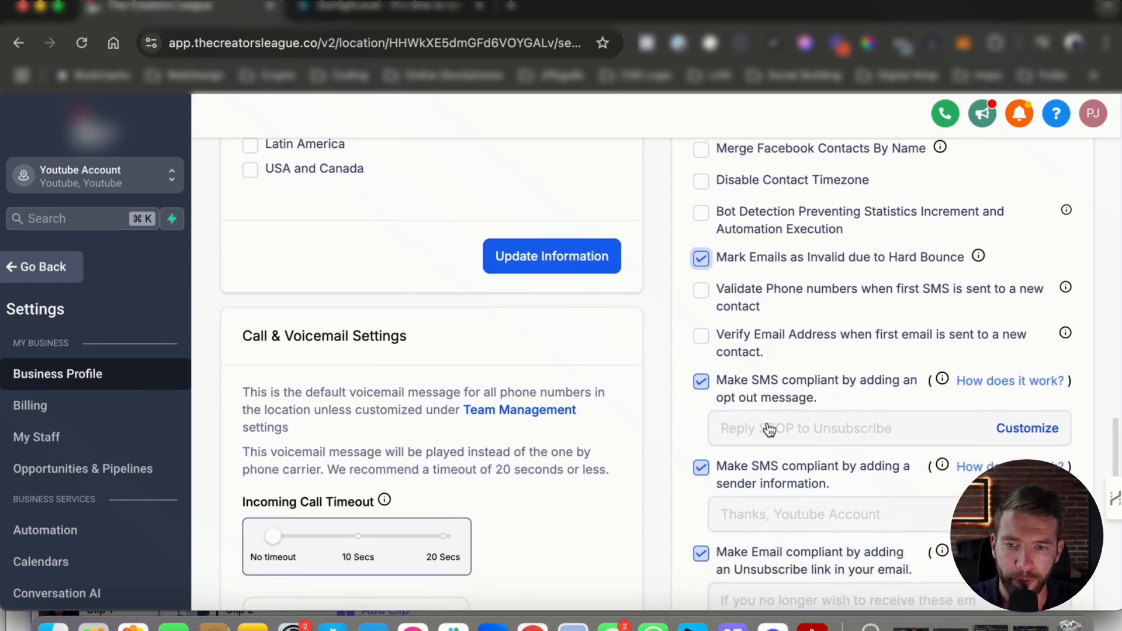
{"action": "scroll", "coordinate": [769, 430], "scroll_direction": "down", "scroll_amount": 5}
{"action": "scroll", "coordinate": [767, 429], "scroll_direction": "down", "scroll_amount": 4}
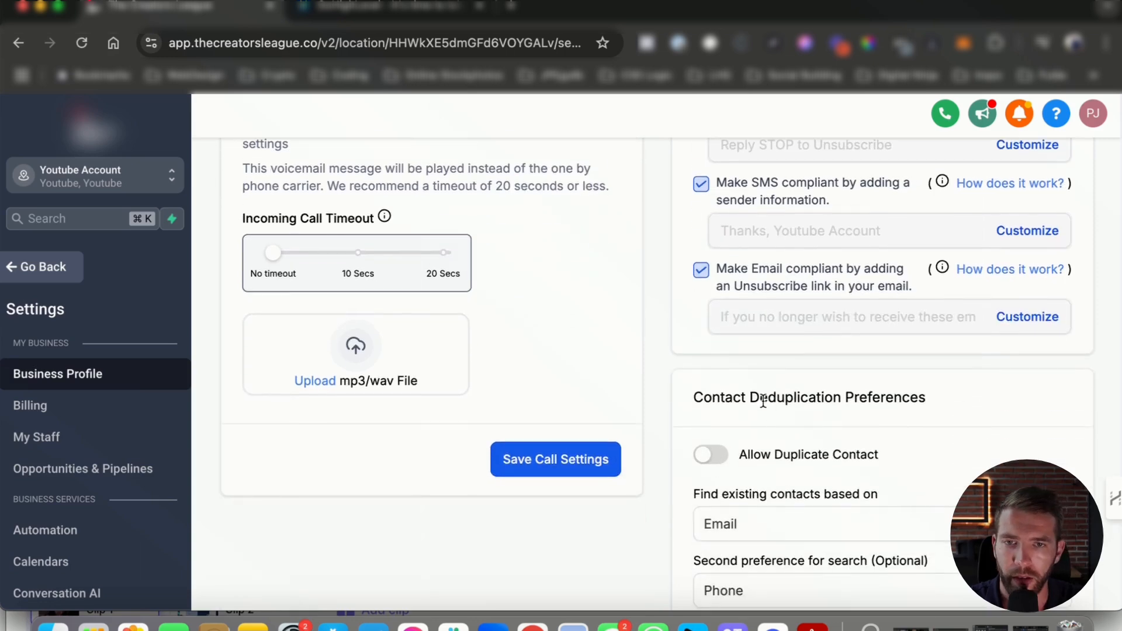
{"action": "scroll", "coordinate": [761, 341], "scroll_direction": "up", "scroll_amount": 4}
{"action": "scroll", "coordinate": [740, 462], "scroll_direction": "down", "scroll_amount": 9}
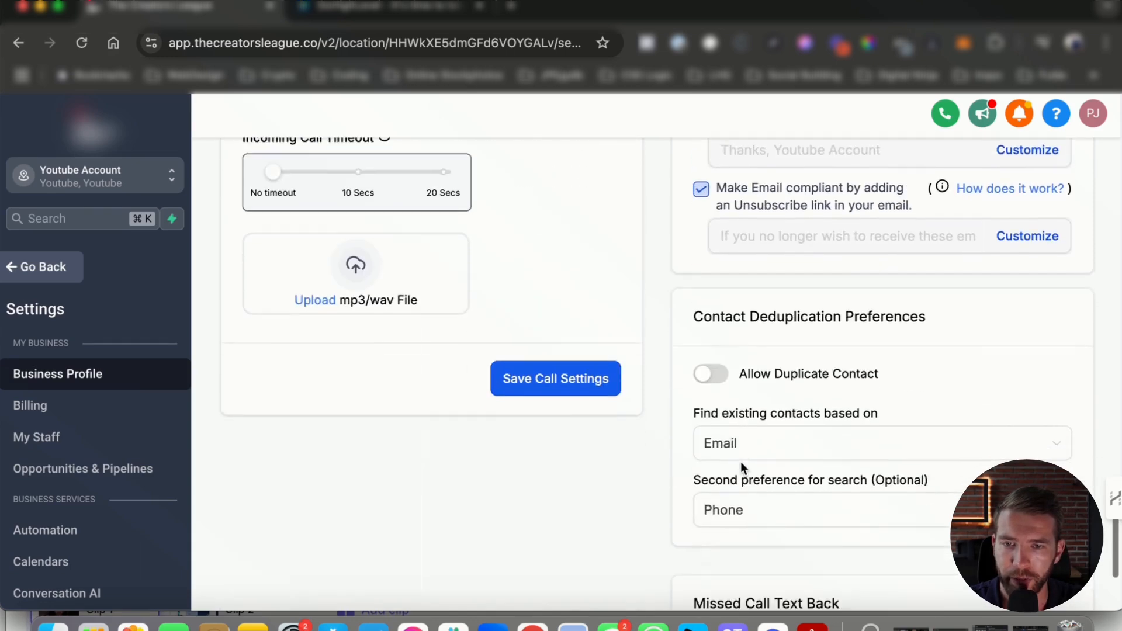
{"action": "scroll", "coordinate": [741, 465], "scroll_direction": "up", "scroll_amount": 3}
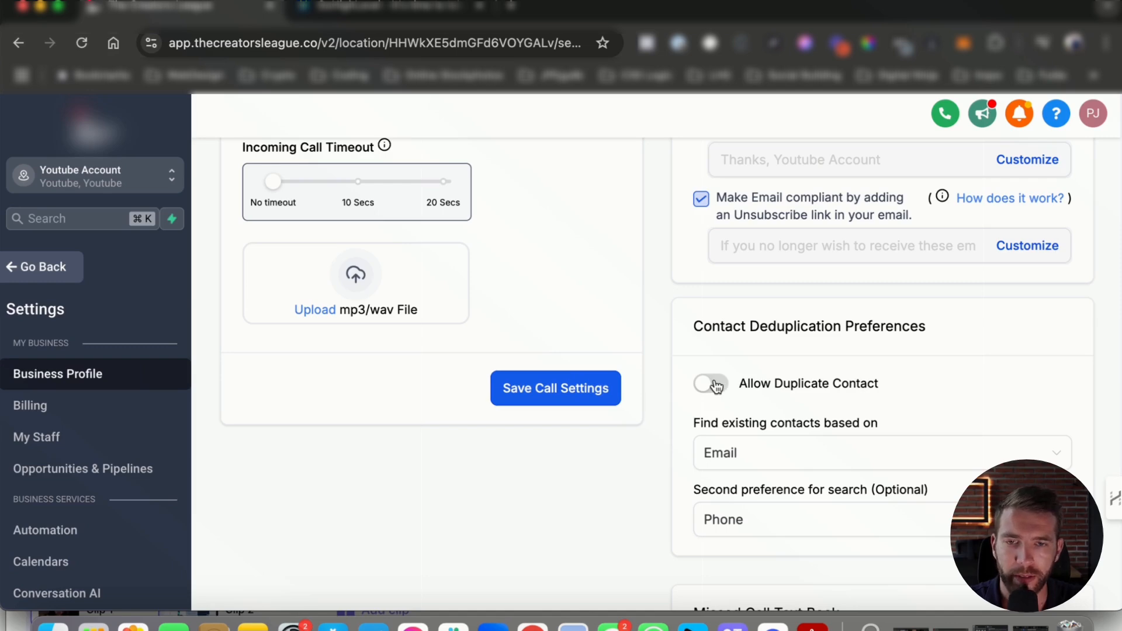
{"action": "left_click_drag", "start_coordinate": [703, 326], "coordinate": [886, 381]}
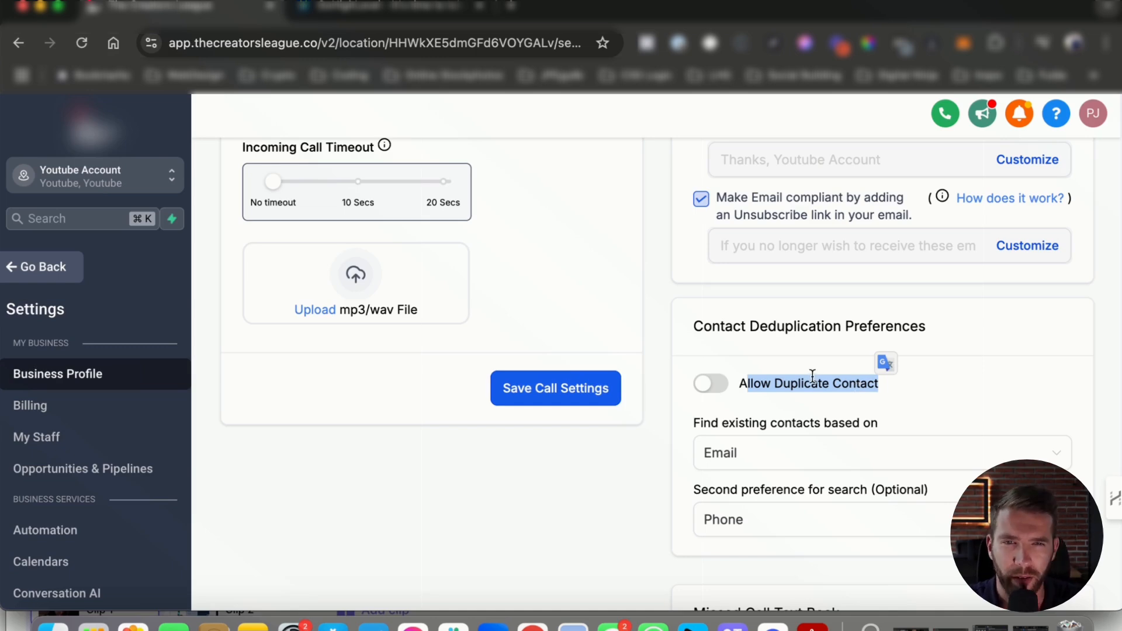
{"action": "scroll", "coordinate": [820, 377], "scroll_direction": "down", "scroll_amount": 5}
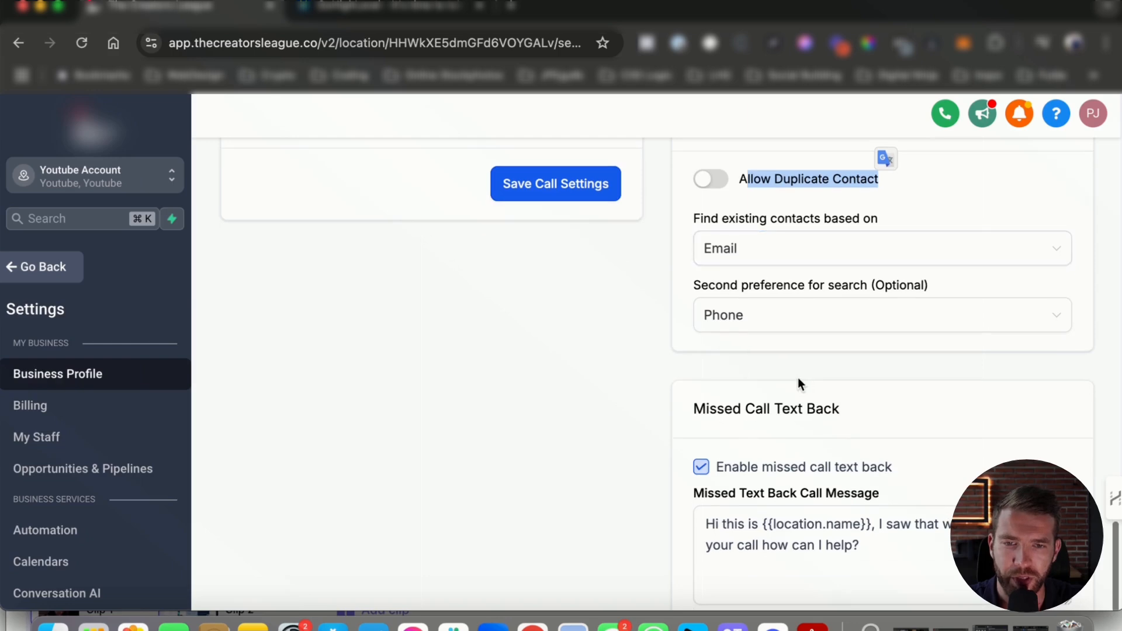
{"action": "scroll", "coordinate": [798, 380], "scroll_direction": "down", "scroll_amount": 3}
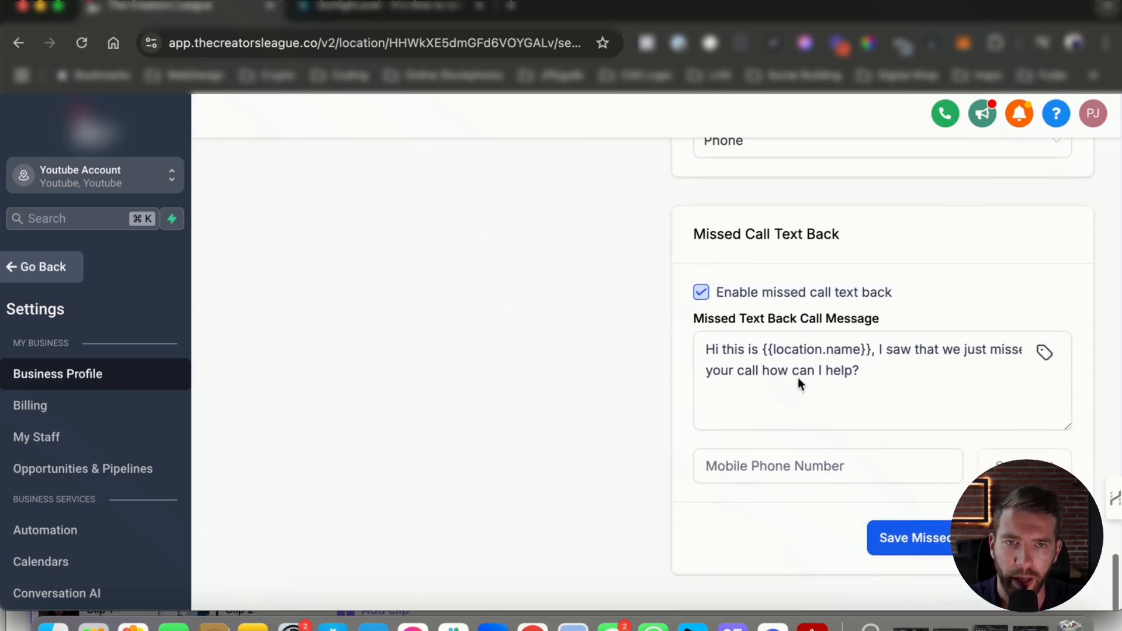
{"action": "scroll", "coordinate": [729, 310], "scroll_direction": "up", "scroll_amount": 1}
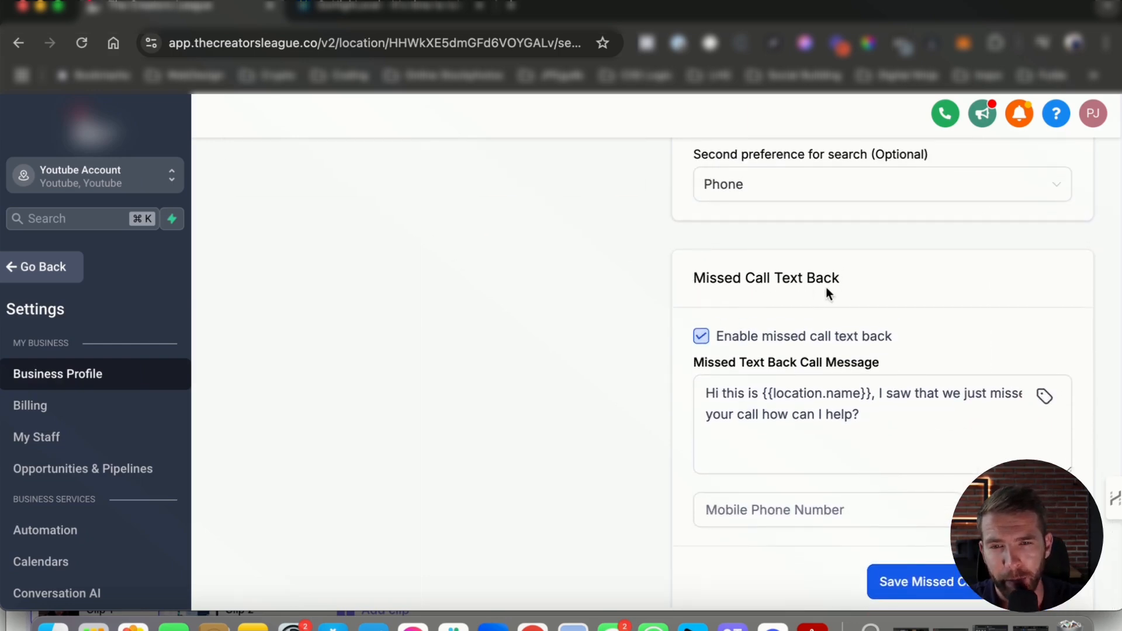
{"action": "scroll", "coordinate": [821, 353], "scroll_direction": "down", "scroll_amount": 2}
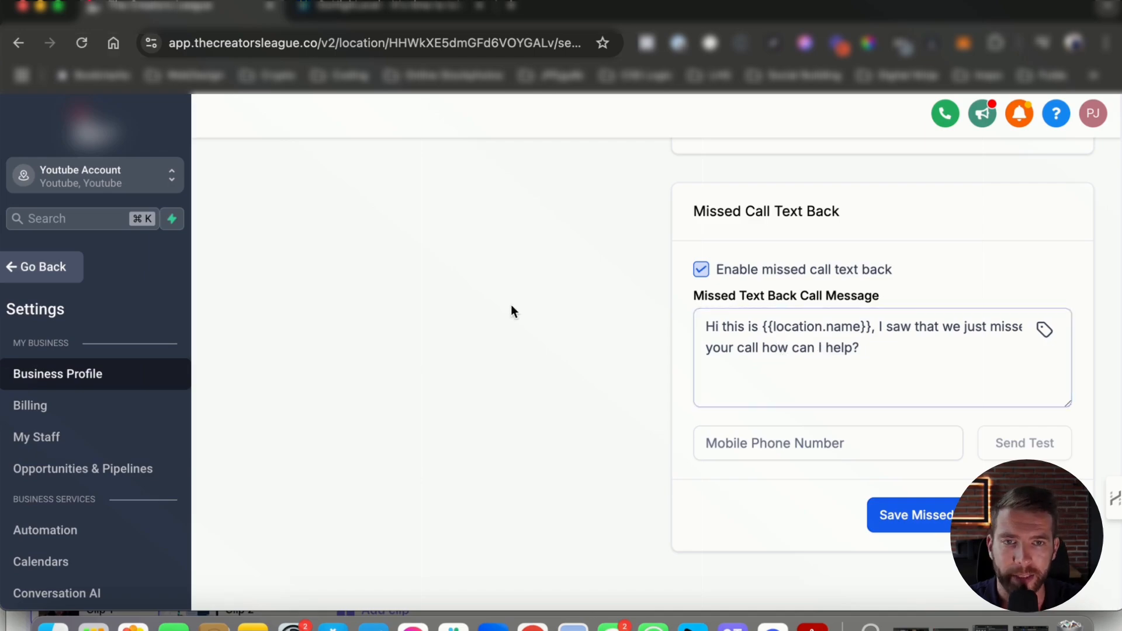
{"action": "scroll", "coordinate": [513, 310], "scroll_direction": "up", "scroll_amount": 10}
{"action": "scroll", "coordinate": [649, 324], "scroll_direction": "up", "scroll_amount": 10}
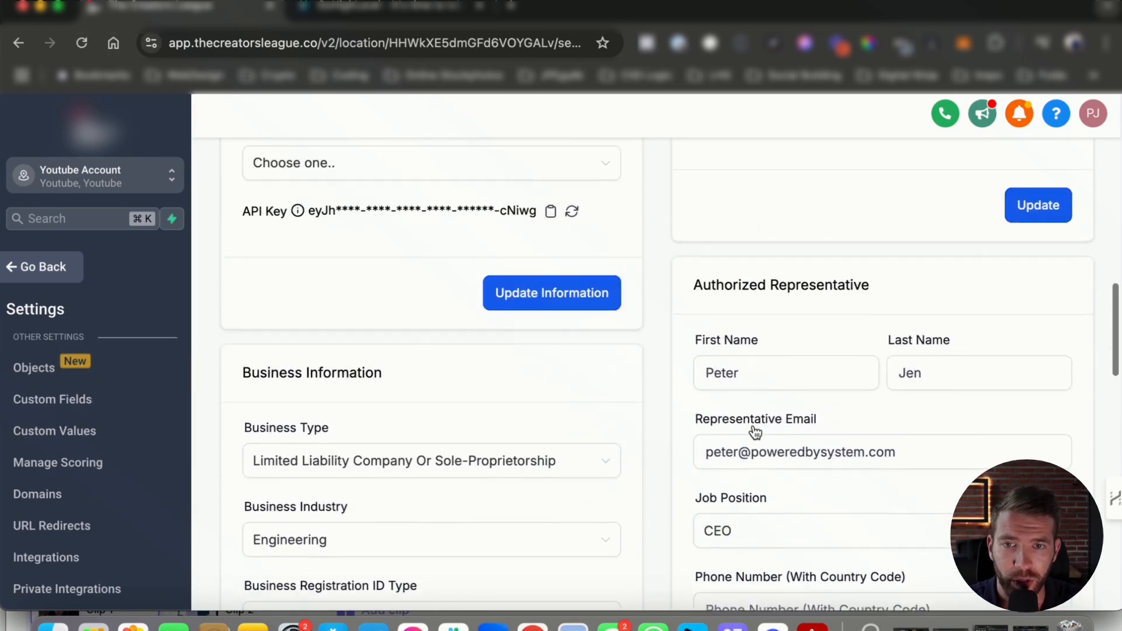
{"action": "scroll", "coordinate": [755, 432], "scroll_direction": "up", "scroll_amount": 10}
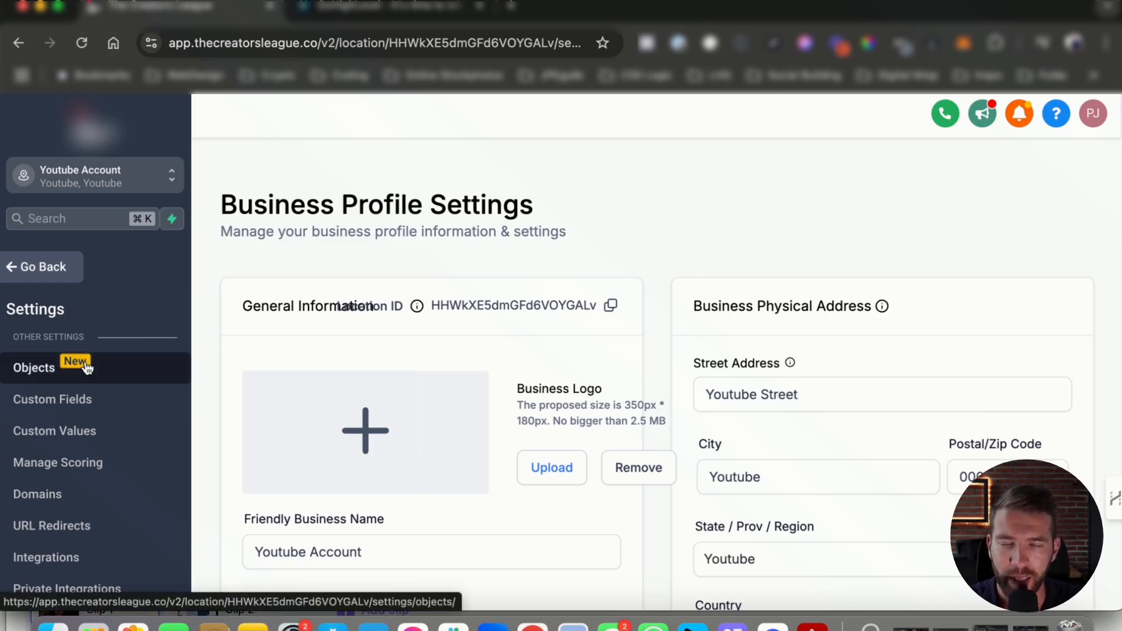
{"action": "scroll", "coordinate": [83, 426], "scroll_direction": "down", "scroll_amount": 5}
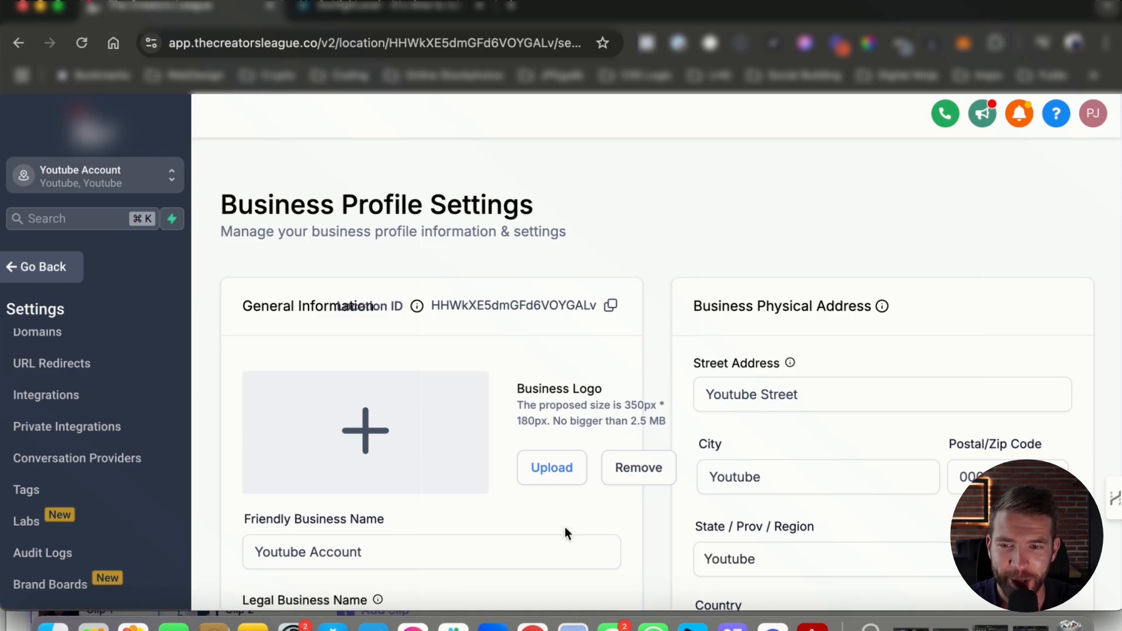
{"action": "left_click", "coordinate": [885, 397]}
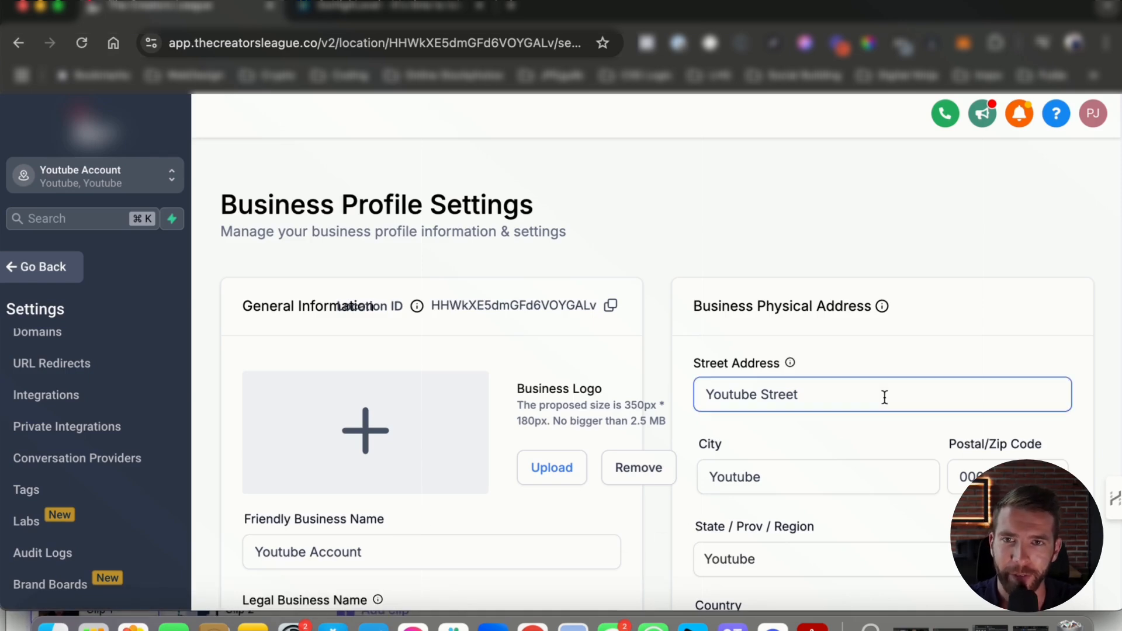